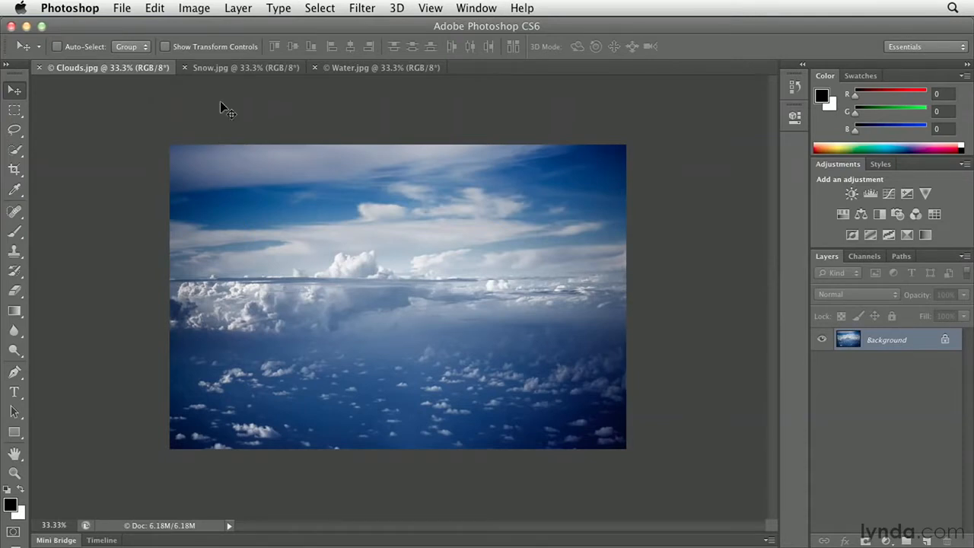
# Step: Try copying the Snow.jpg image into Clouds.jpg with freehand placement, and undo the placement
pyautogui.click(218, 69)
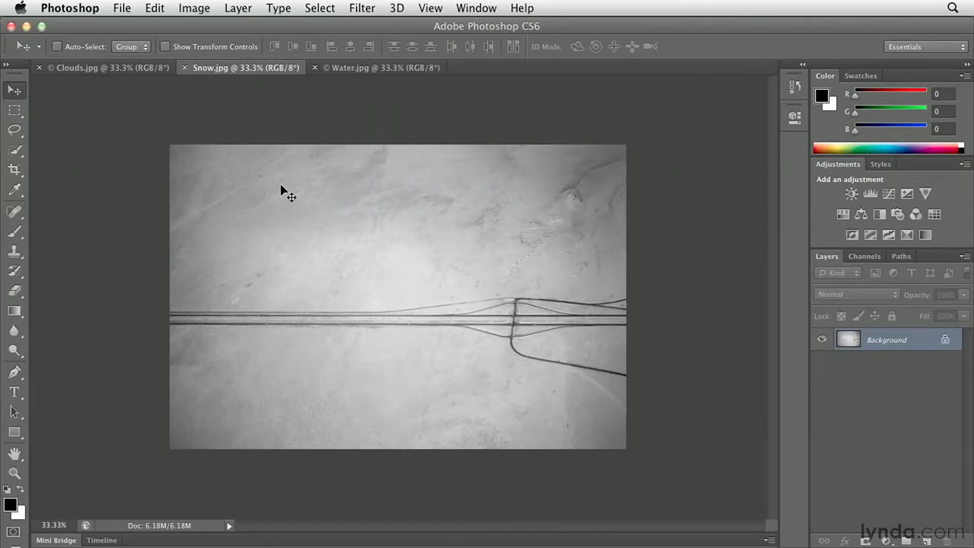
pyautogui.moveTo(271, 193); pyautogui.dragTo(120, 67)
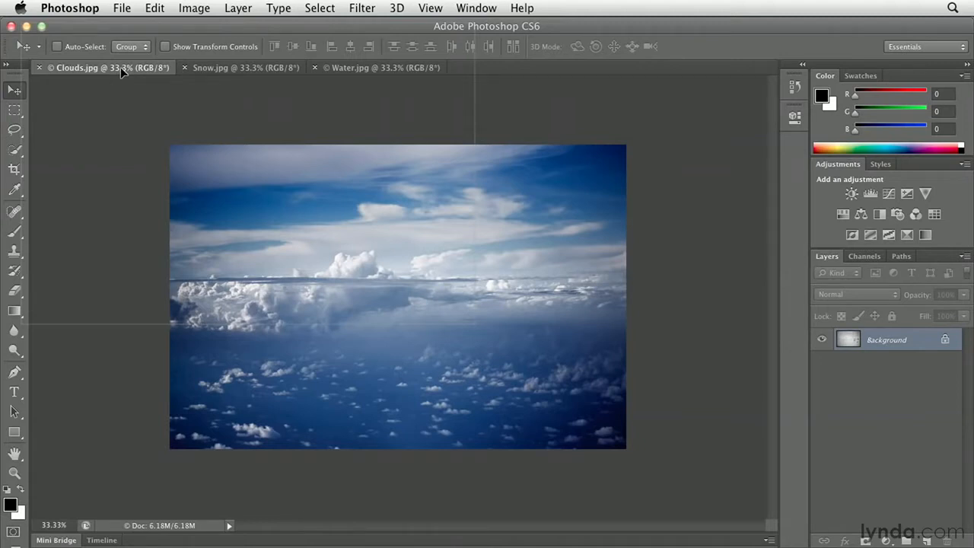
pyautogui.moveTo(120, 67); pyautogui.dragTo(152, 126)
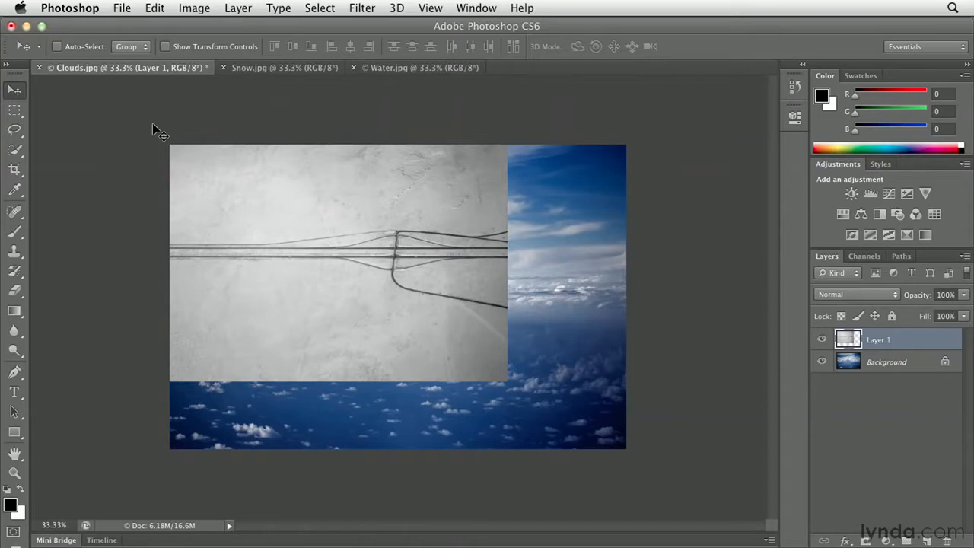
pyautogui.click(155, 8)
pyautogui.click(162, 29)
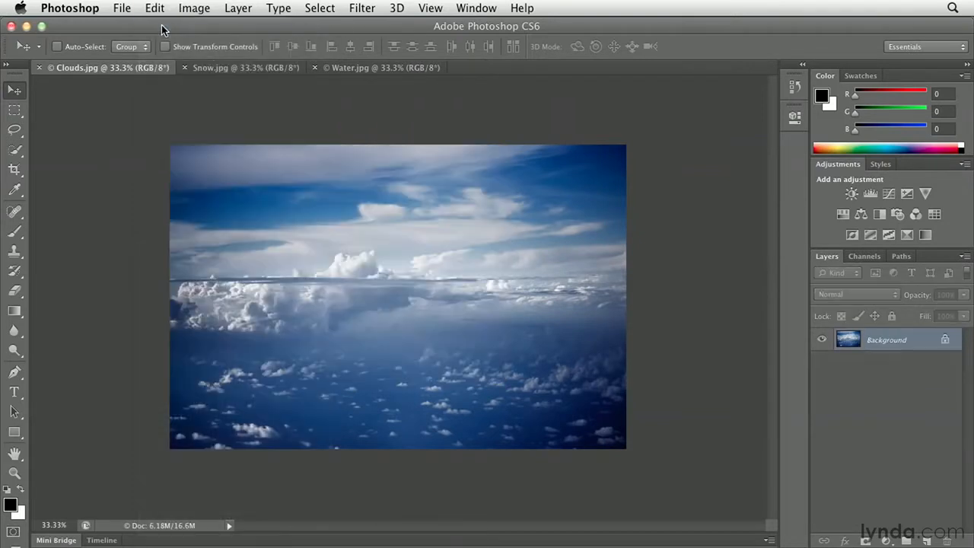
# Step: Copy the Snow.jpg image into Clouds.jpg as a new layer aligned to the canvas, and close Snow.jpg
pyautogui.click(209, 68)
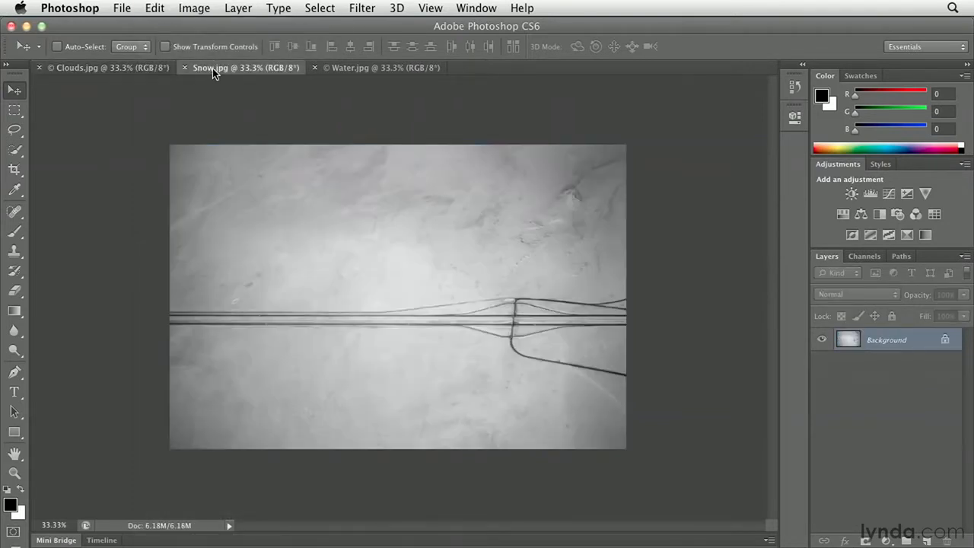
pyautogui.moveTo(215, 202); pyautogui.dragTo(195, 134)
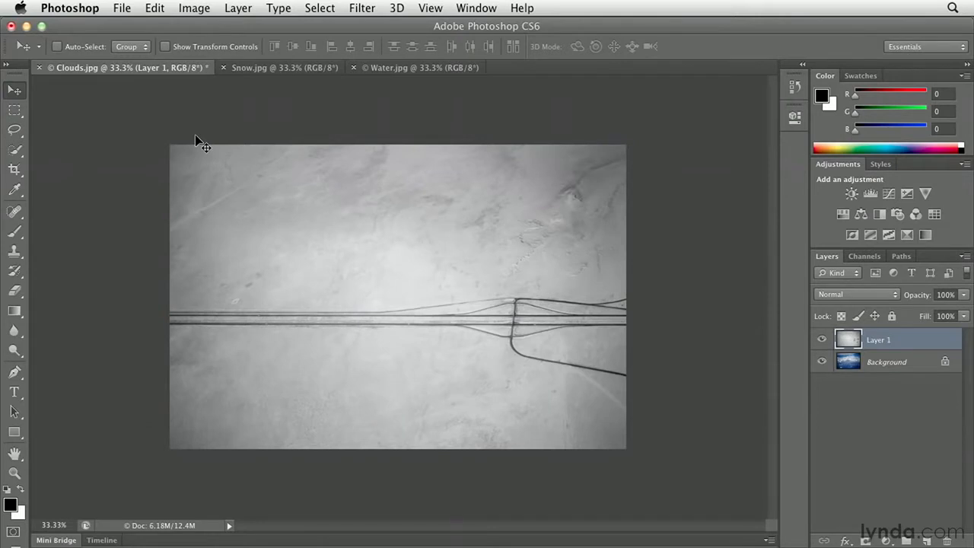
pyautogui.click(255, 68)
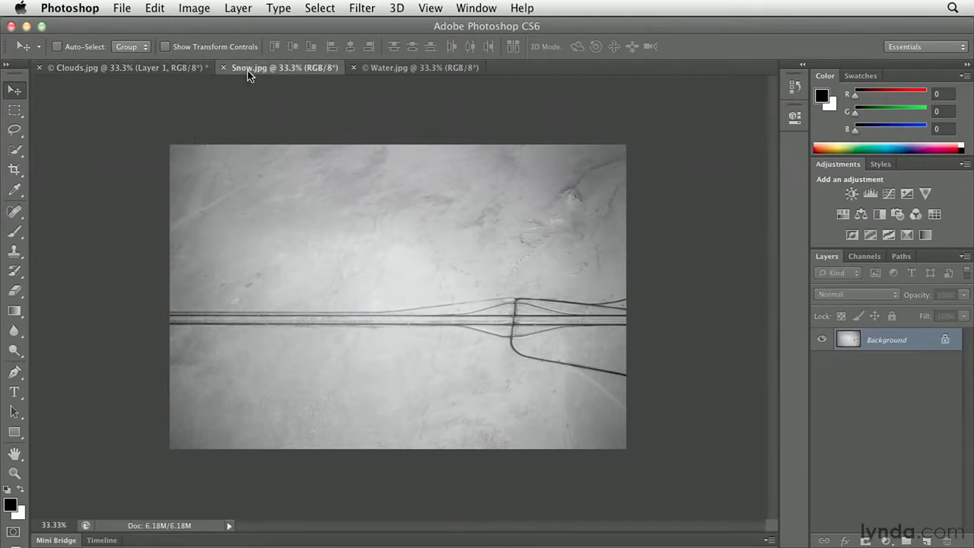
pyautogui.click(223, 67)
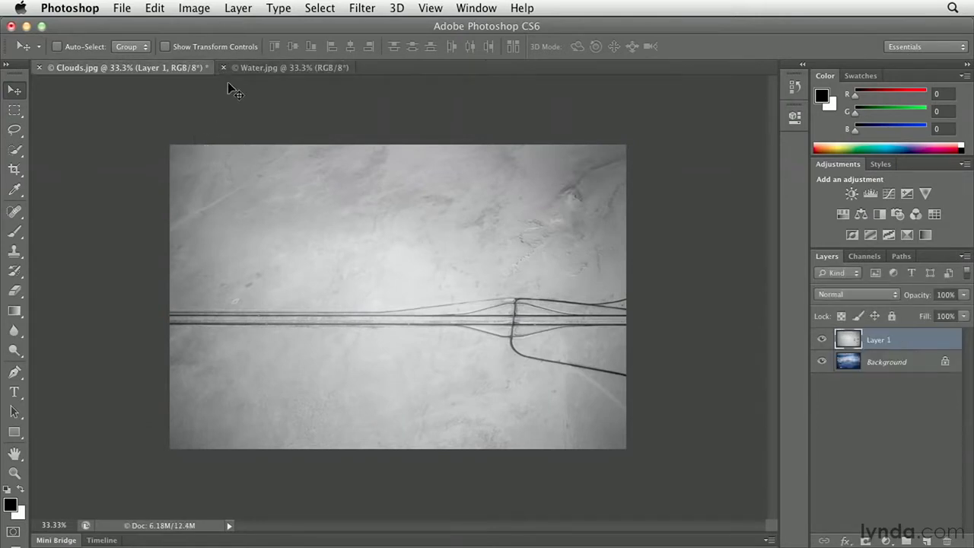
# Step: Bring up Water.jpg and tile all open documents vertically, side by side with Clouds.jpg
pyautogui.click(255, 68)
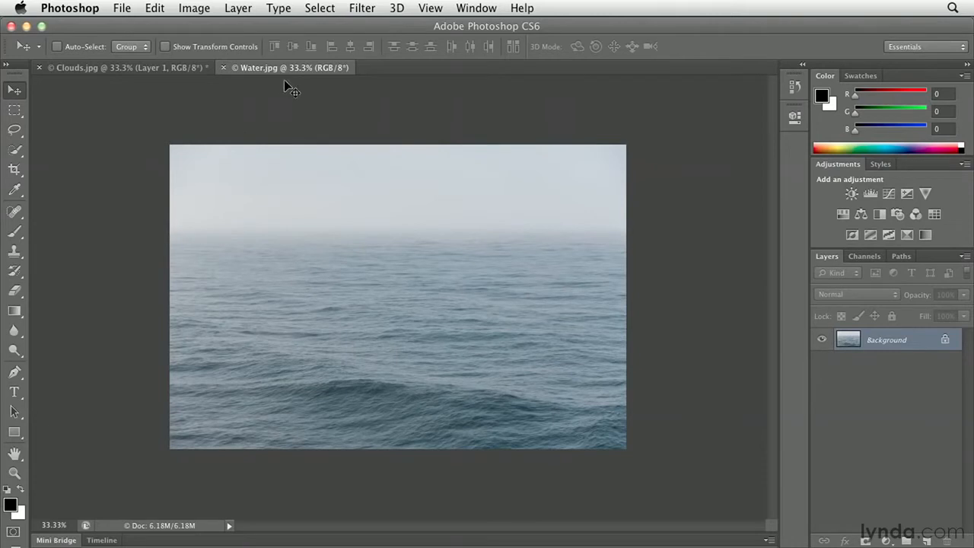
pyautogui.click(469, 9)
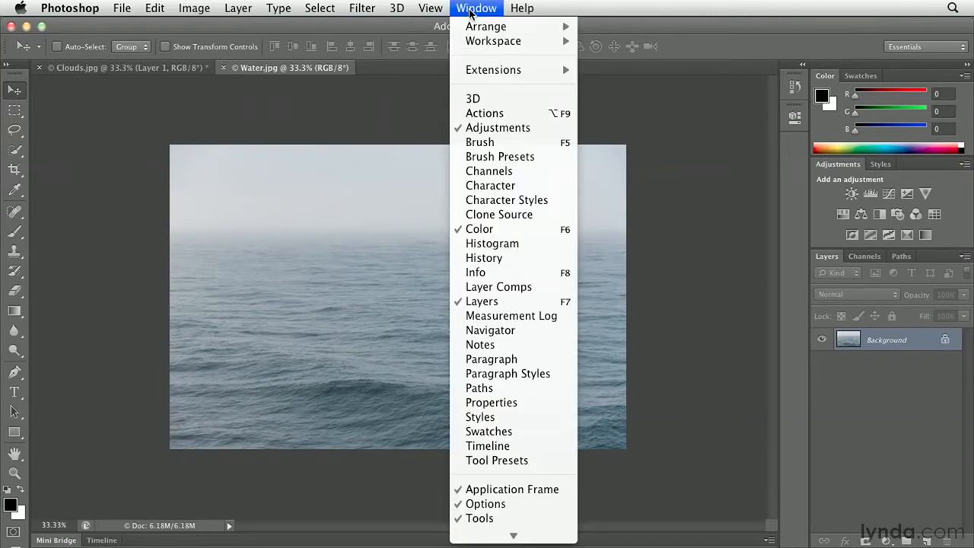
pyautogui.moveTo(470, 27)
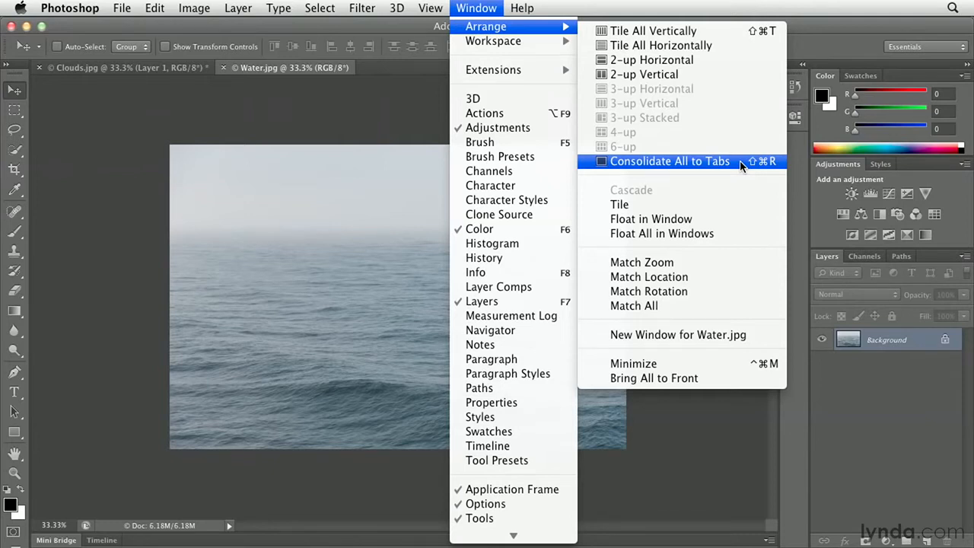
pyautogui.click(746, 32)
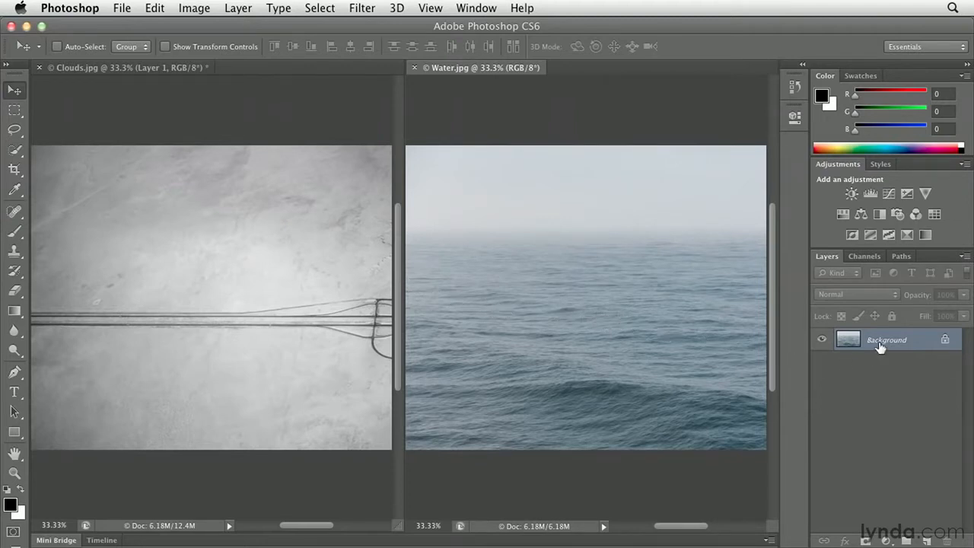
# Step: Copy Water.jpg's Background layer into Clouds.jpg as a new top layer, and close Water.jpg
pyautogui.moveTo(872, 341); pyautogui.dragTo(237, 206)
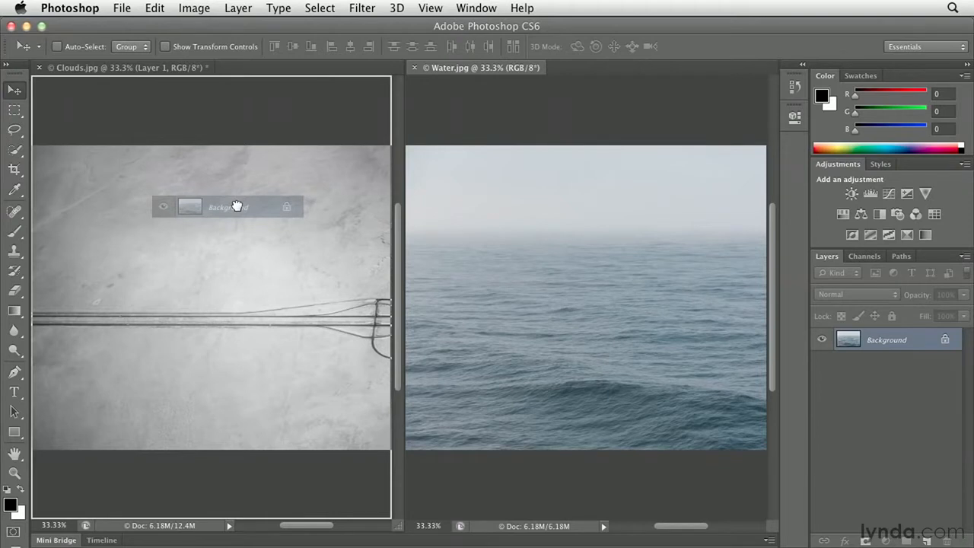
pyautogui.moveTo(237, 205); pyautogui.dragTo(237, 208)
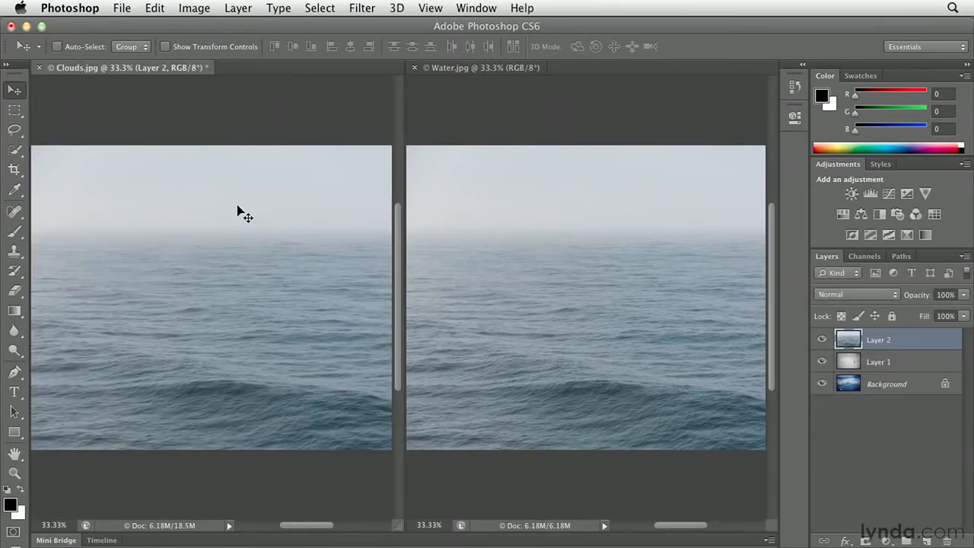
pyautogui.click(497, 163)
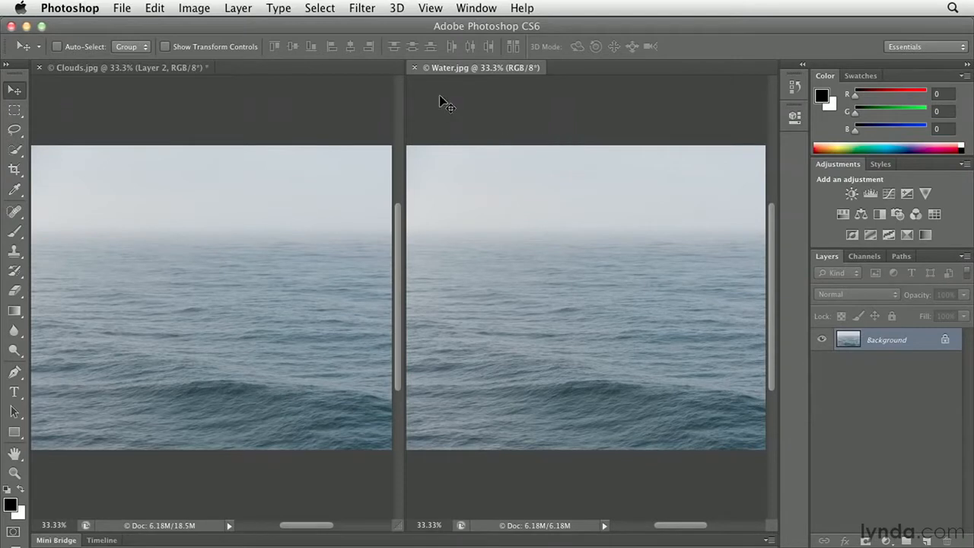
pyautogui.click(414, 67)
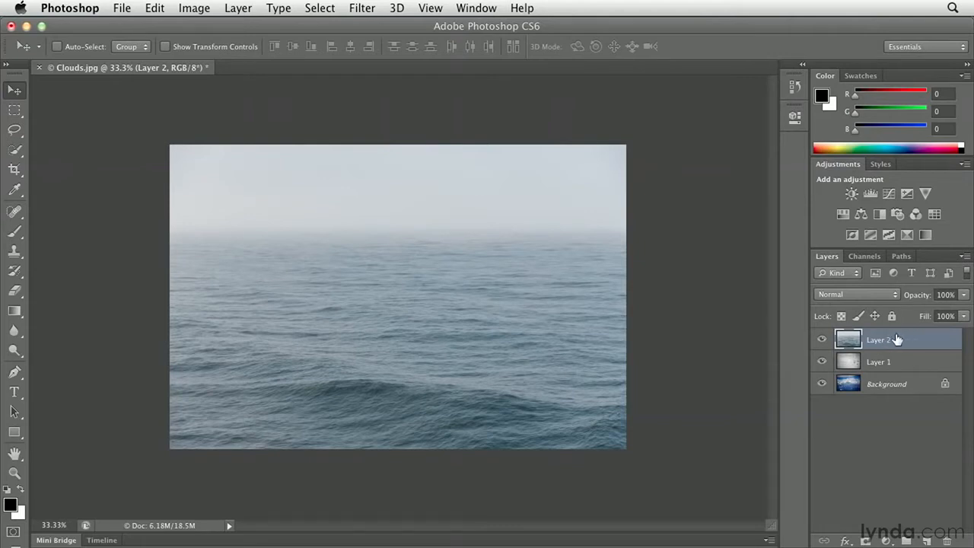
# Step: Hide Layer 2 and Layer 1, and toggle the Background layer's visibility off and on
pyautogui.click(822, 340)
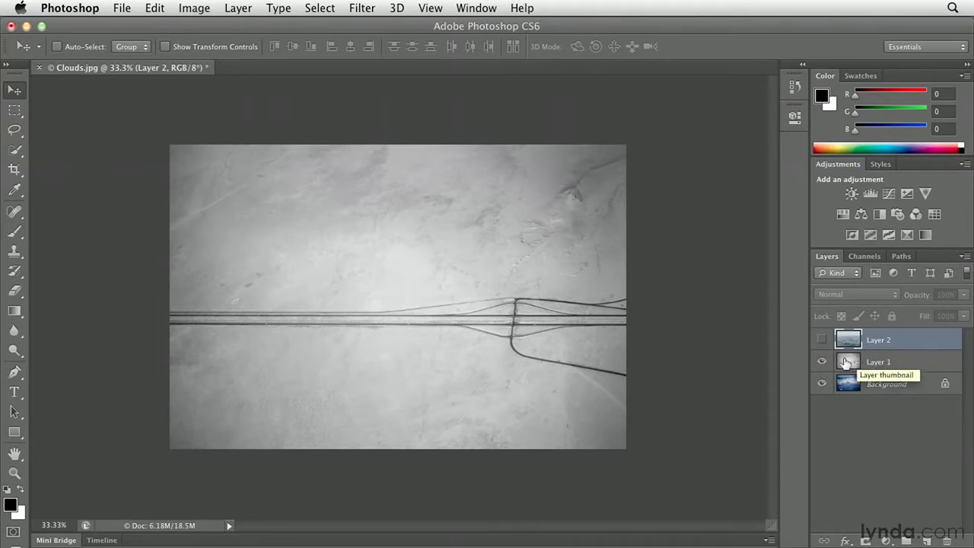
pyautogui.click(822, 363)
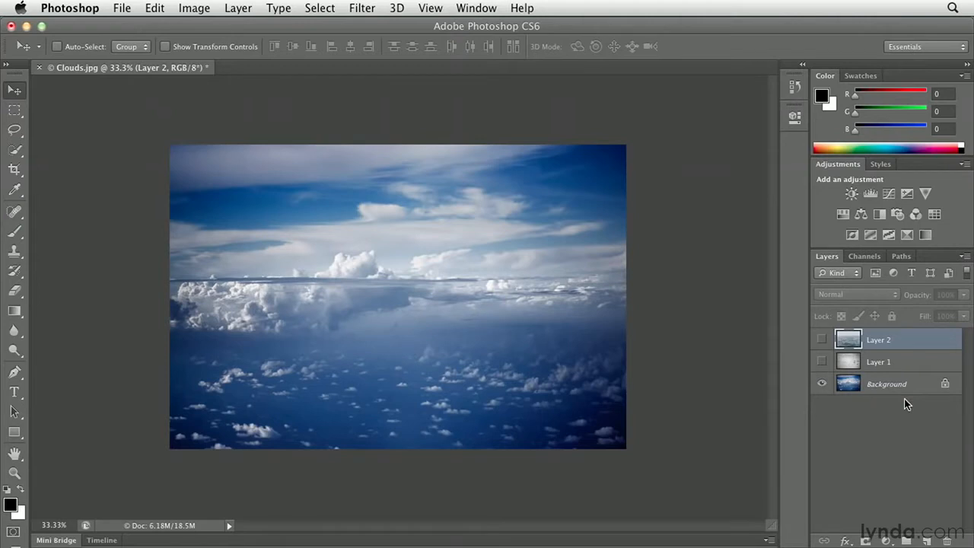
pyautogui.click(823, 384)
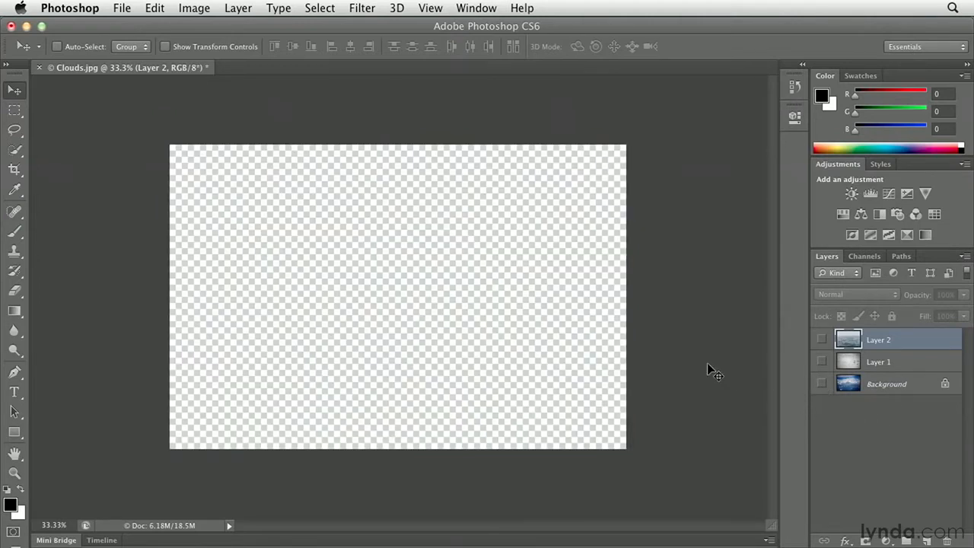
pyautogui.click(822, 383)
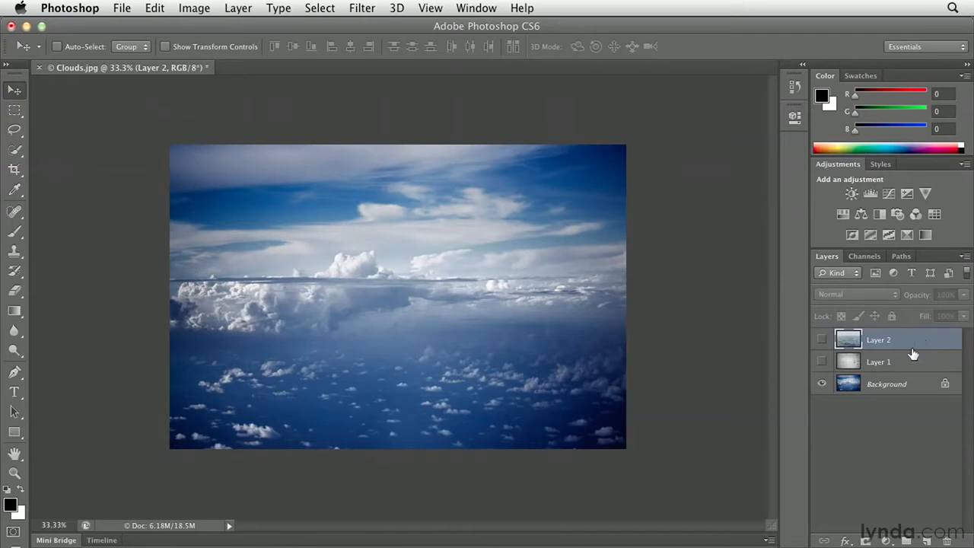
# Step: Try to reposition the clouds Background layer on the canvas with the Move tool
pyautogui.click(902, 384)
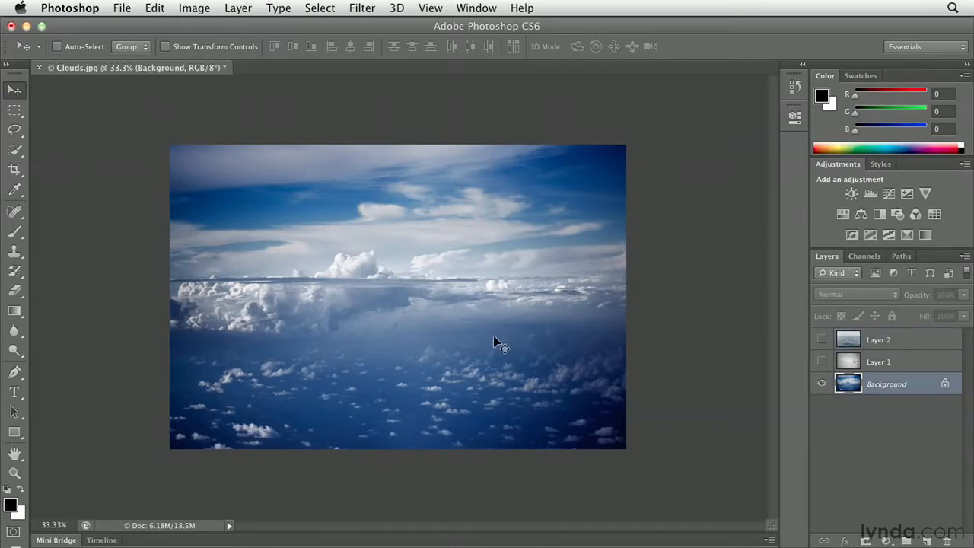
pyautogui.moveTo(494, 336); pyautogui.dragTo(400, 315)
pyautogui.moveTo(391, 292); pyautogui.dragTo(390, 287)
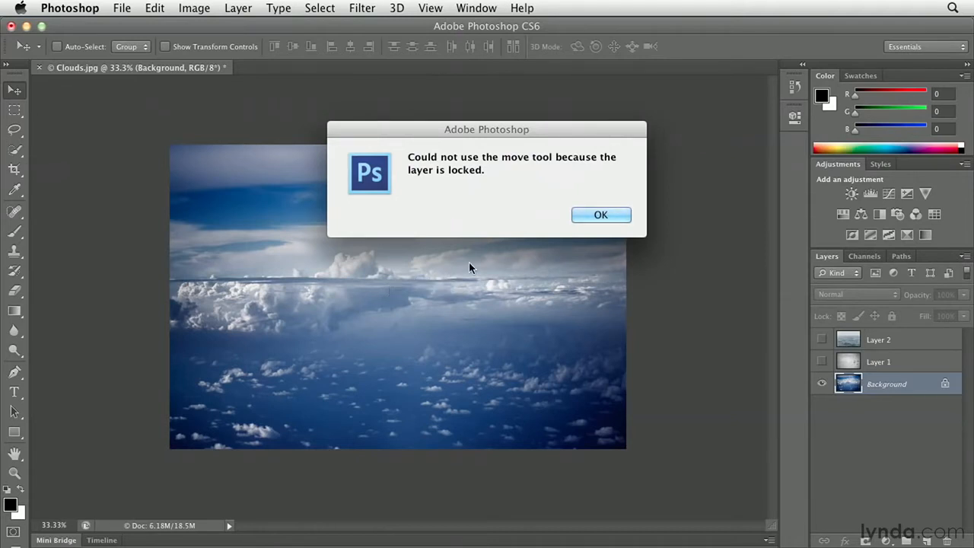
pyautogui.click(594, 216)
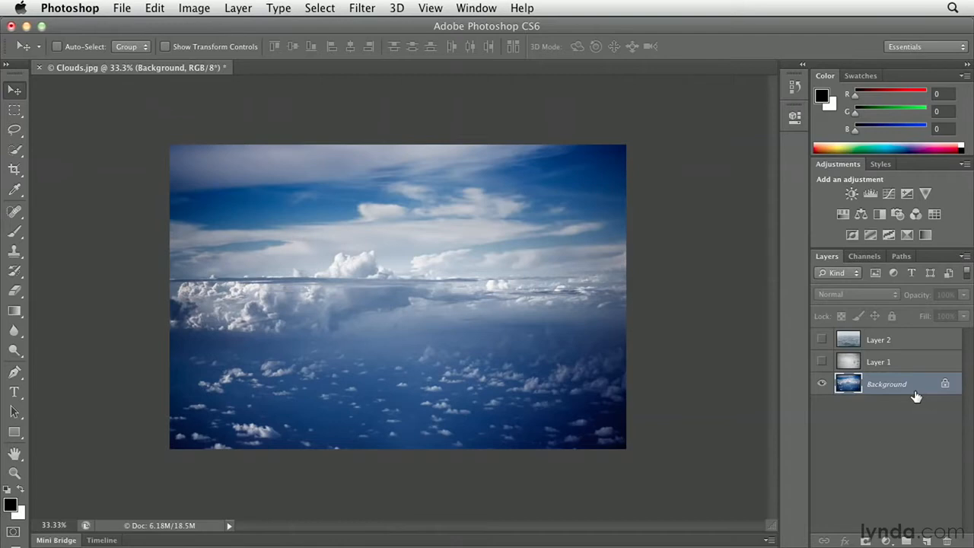
# Step: Try to reorder the Background layer above Layer 1 and Layer 2
pyautogui.moveTo(909, 391); pyautogui.dragTo(900, 355)
pyautogui.moveTo(904, 385); pyautogui.dragTo(892, 337)
pyautogui.moveTo(896, 382); pyautogui.dragTo(892, 348)
# Step: Try the Eraser tool on Layer 1 with only that layer visible, and undo the erasing
pyautogui.click(885, 363)
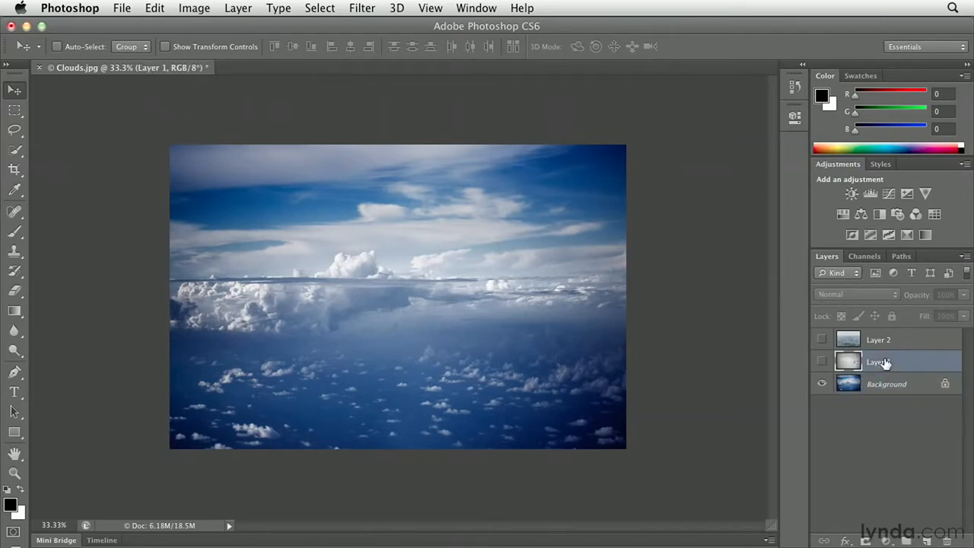
pyautogui.click(823, 363)
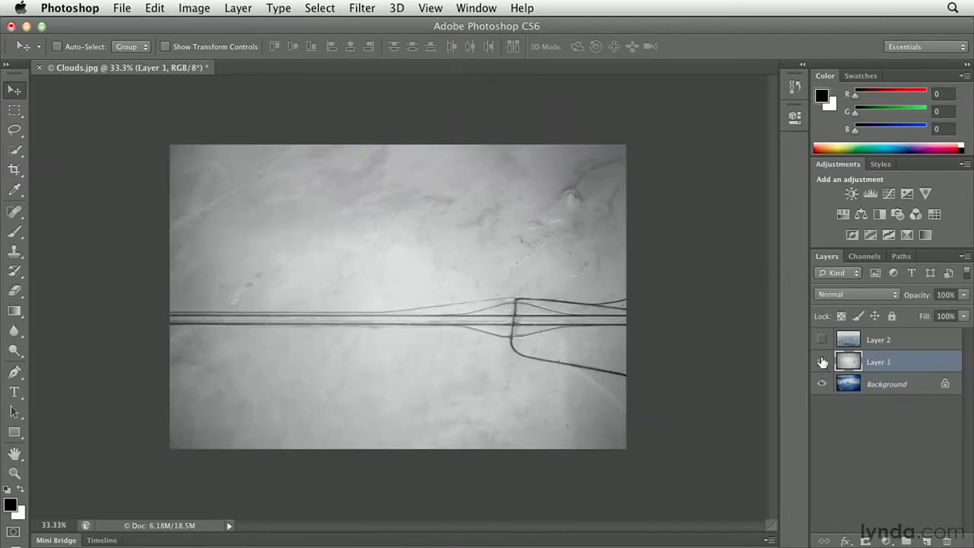
pyautogui.click(822, 386)
pyautogui.click(15, 293)
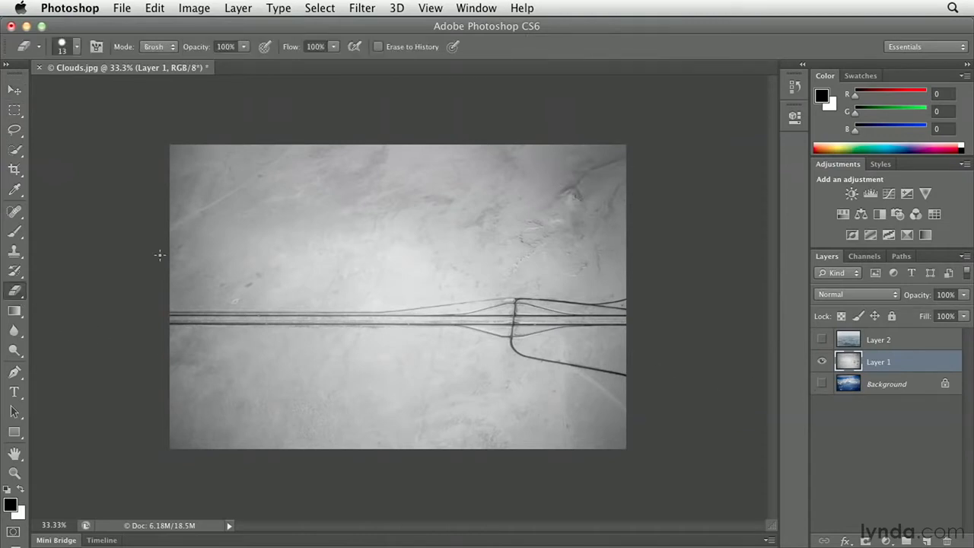
pyautogui.moveTo(431, 230)
pyautogui.mouseDown()
pyautogui.moveTo(311, 252)
pyautogui.moveTo(442, 239)
pyautogui.moveTo(411, 243)
pyautogui.moveTo(429, 251)
pyautogui.moveTo(423, 261)
pyautogui.moveTo(403, 236)
pyautogui.moveTo(393, 252)
pyautogui.moveTo(402, 239)
pyautogui.mouseUp()
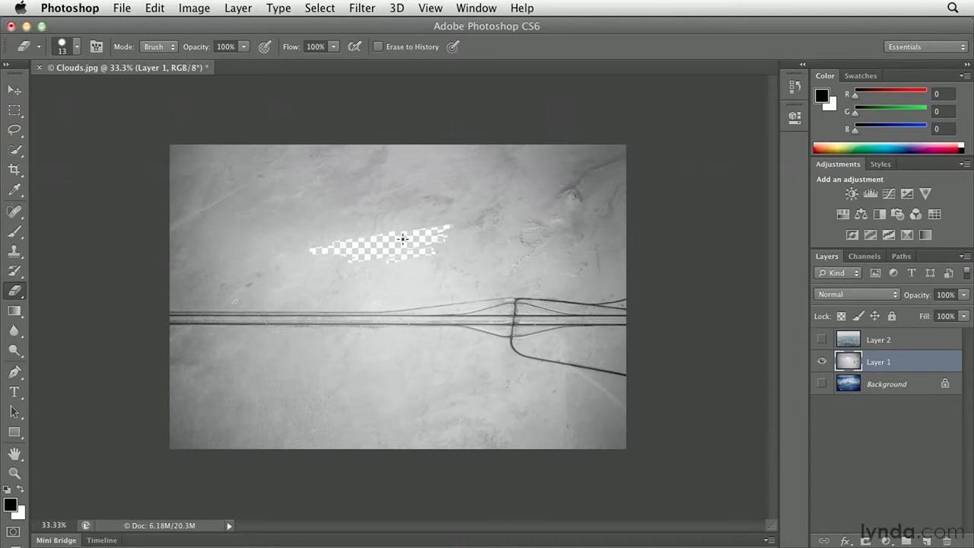
pyautogui.click(156, 7)
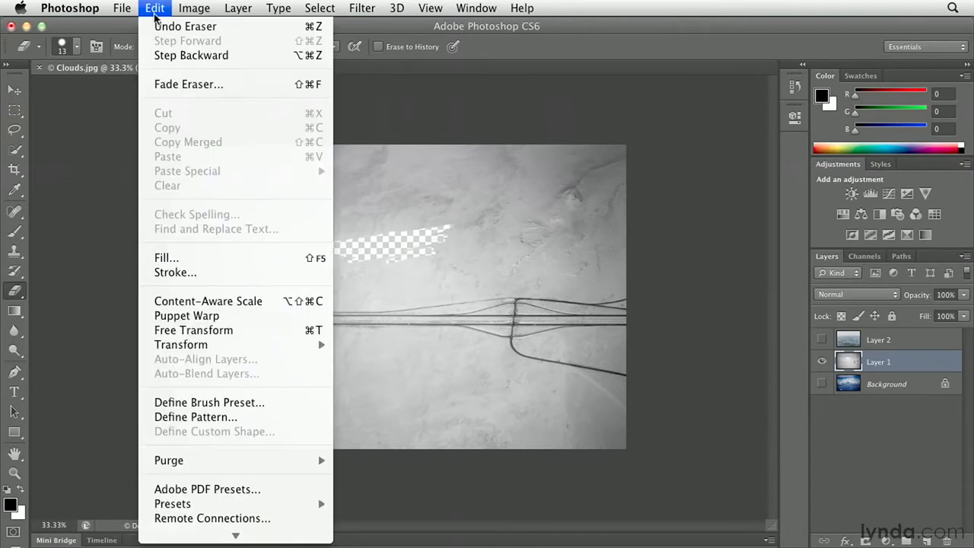
pyautogui.click(162, 27)
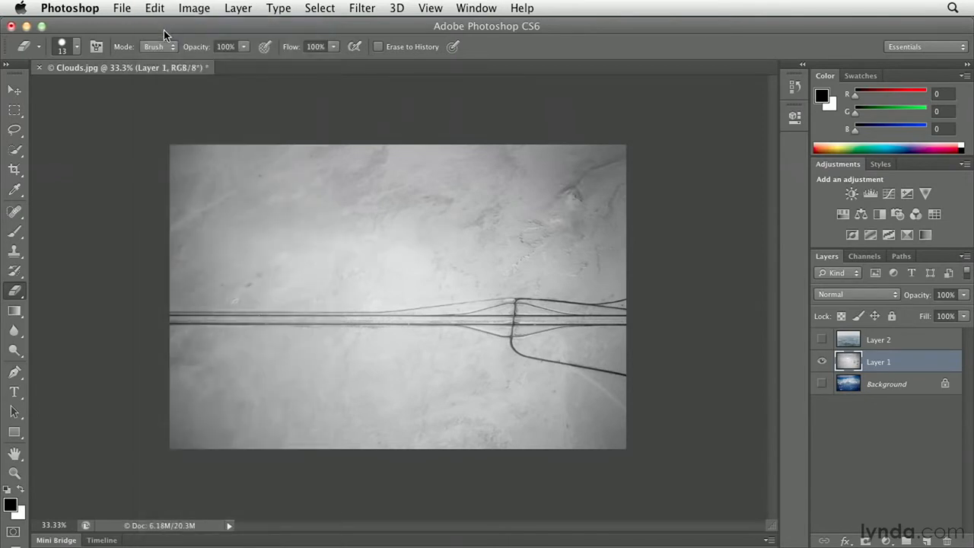
# Step: Try the Eraser tool on the Background layer with only that layer visible, and undo the erasing
pyautogui.click(821, 362)
pyautogui.click(875, 385)
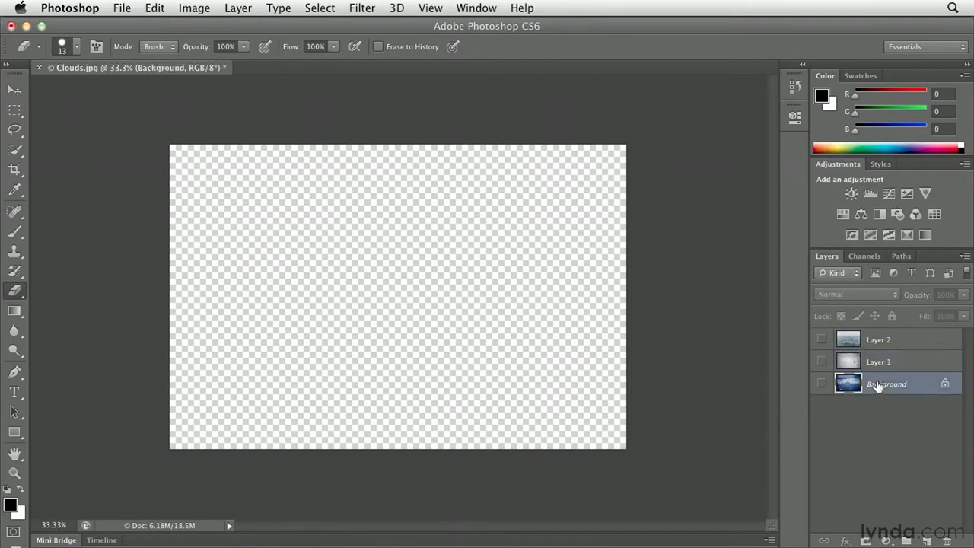
pyautogui.click(823, 384)
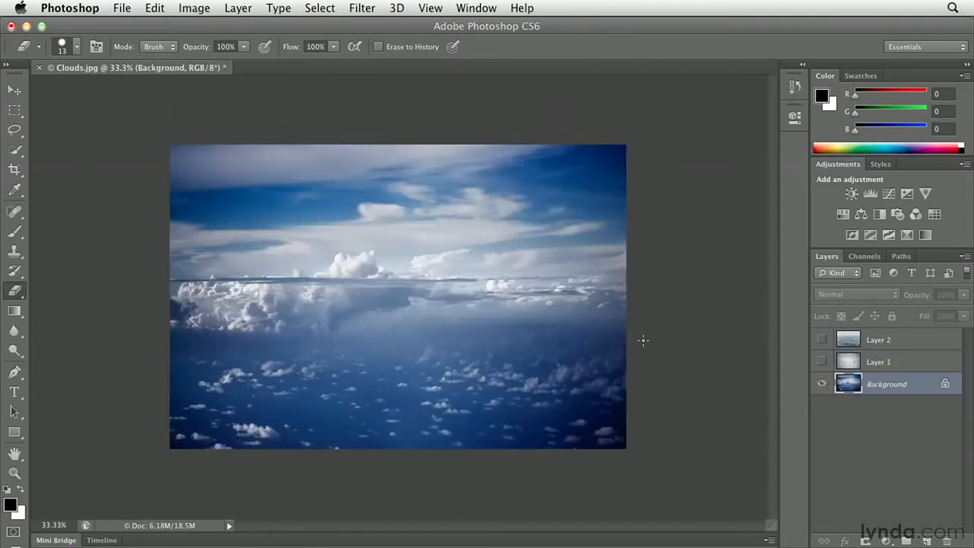
pyautogui.moveTo(444, 265)
pyautogui.mouseDown()
pyautogui.moveTo(397, 284)
pyautogui.moveTo(440, 262)
pyautogui.moveTo(470, 278)
pyautogui.moveTo(419, 305)
pyautogui.moveTo(445, 308)
pyautogui.moveTo(485, 340)
pyautogui.moveTo(465, 362)
pyautogui.mouseUp()
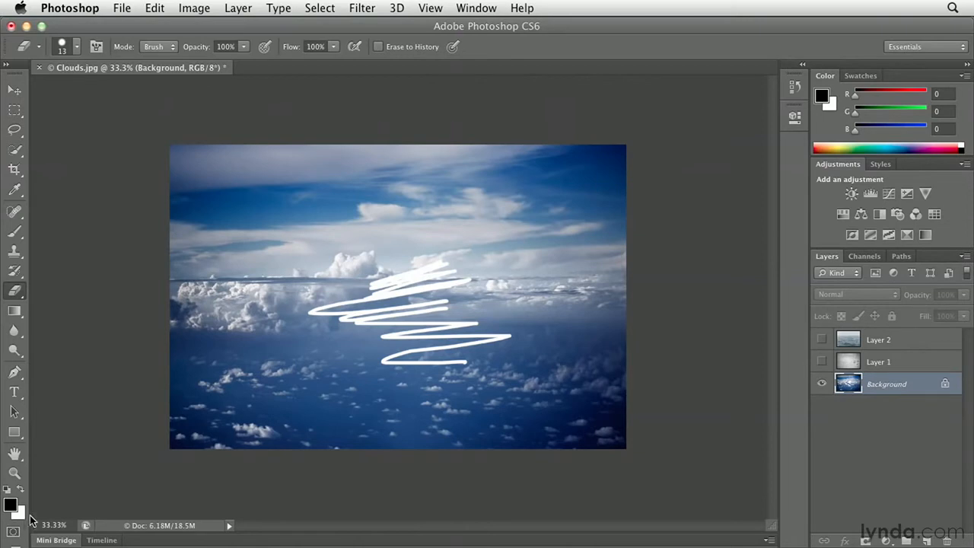
pyautogui.click(156, 8)
pyautogui.click(161, 28)
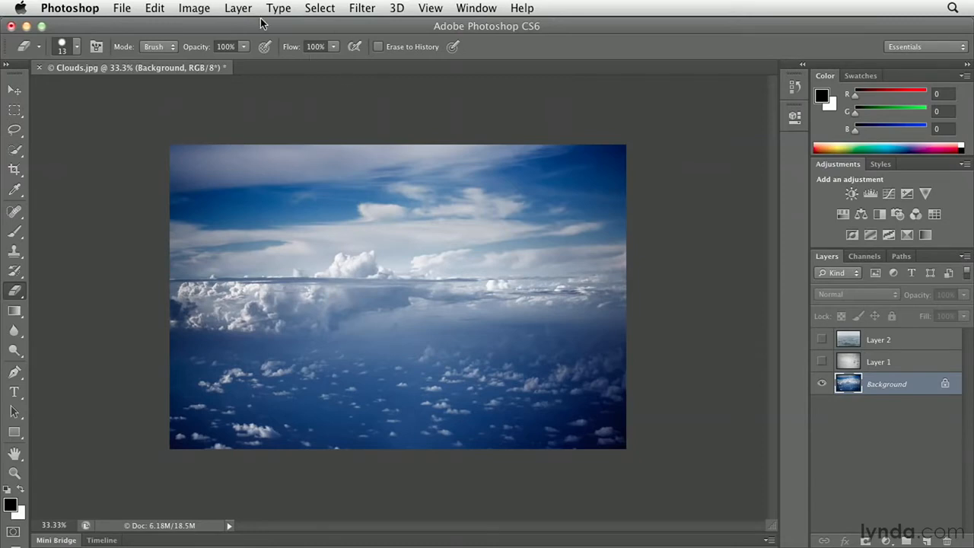
pyautogui.click(239, 8)
pyautogui.moveTo(251, 26)
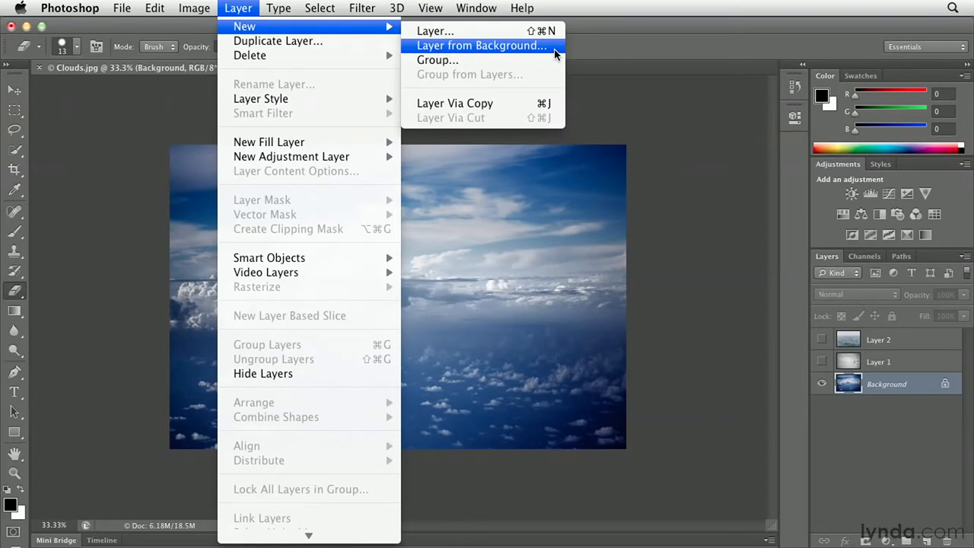
pyautogui.click(633, 110)
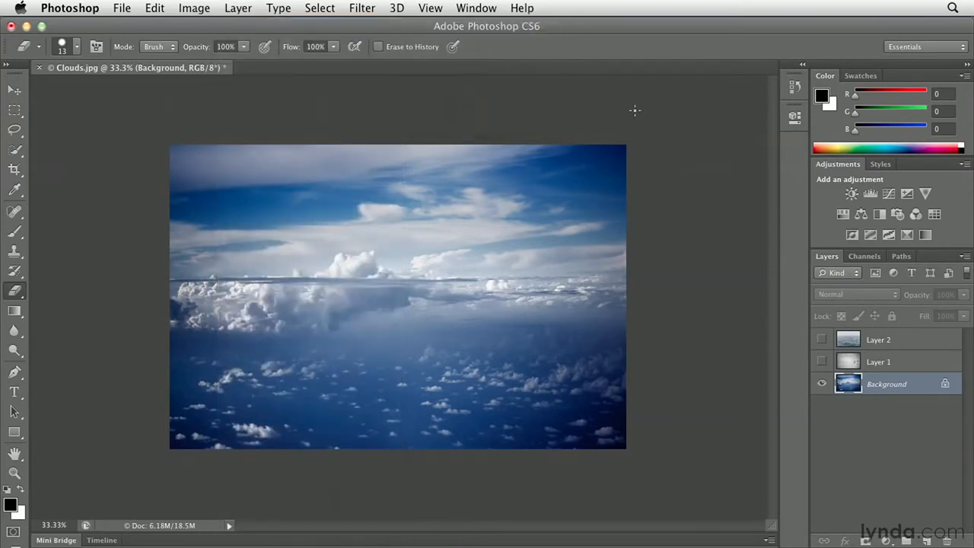
# Step: Convert the locked Background into a regular layer named Cloud
pyautogui.doubleClick(883, 384)
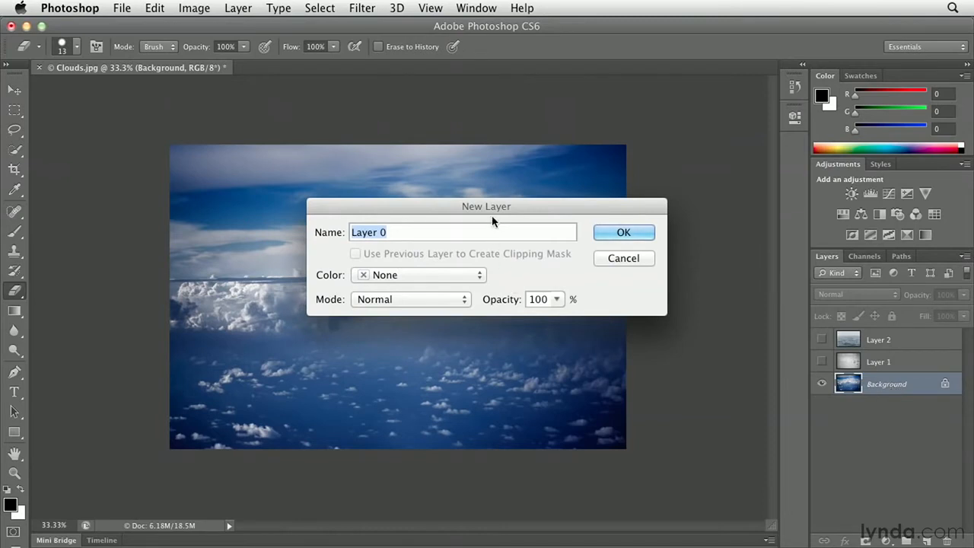
pyautogui.write('Cloud')
pyautogui.click(600, 232)
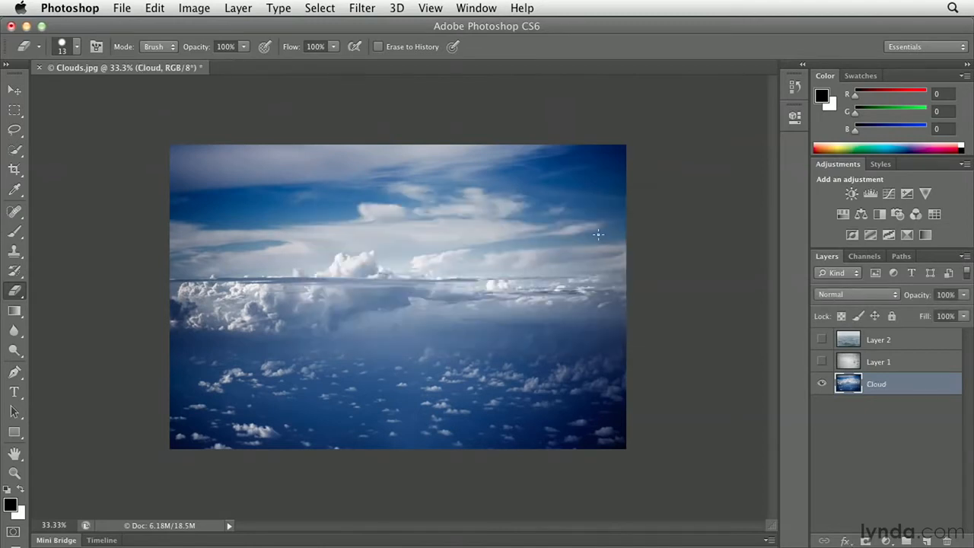
# Step: Try the Eraser tool across the middle of the Cloud layer, and undo the erasing
pyautogui.moveTo(373, 269)
pyautogui.mouseDown()
pyautogui.moveTo(441, 269)
pyautogui.moveTo(453, 285)
pyautogui.moveTo(500, 287)
pyautogui.moveTo(499, 318)
pyautogui.moveTo(481, 335)
pyautogui.mouseUp()
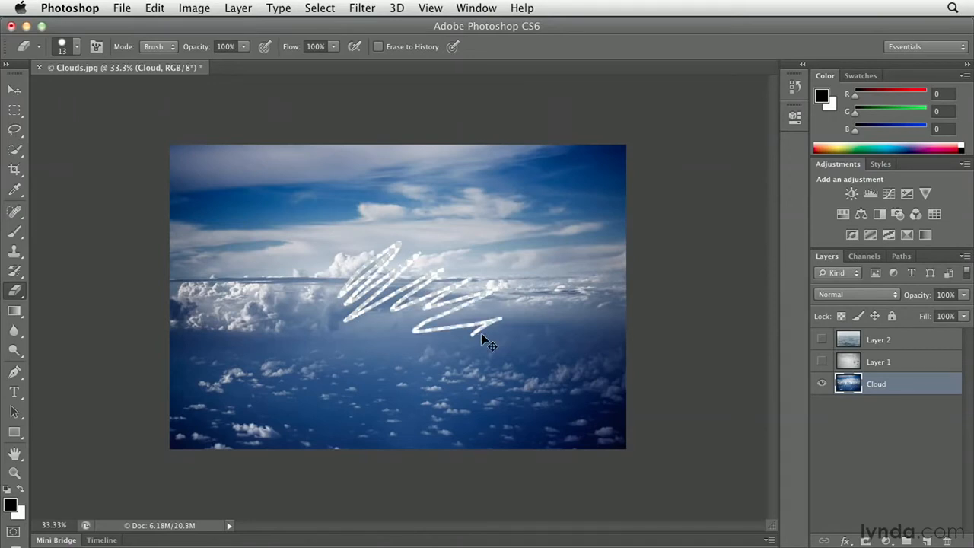
pyautogui.press('super+z')
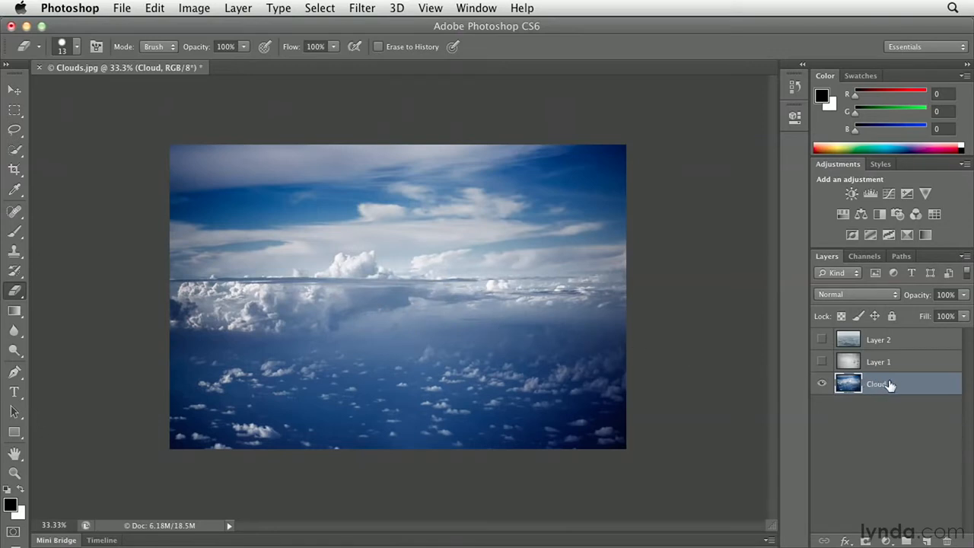
# Step: Reorder the Cloud layer above Layer 2 at the top of the layer stack
pyautogui.moveTo(899, 386); pyautogui.dragTo(895, 336)
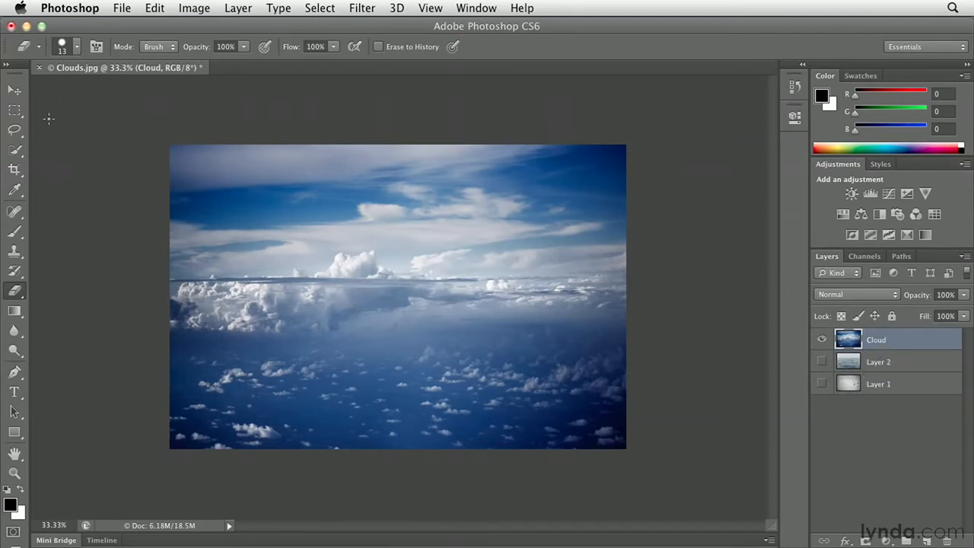
# Step: Try moving the Cloud layer toward the lower right of the canvas with the Move tool, and undo the move
pyautogui.click(14, 90)
pyautogui.moveTo(326, 242); pyautogui.dragTo(500, 316)
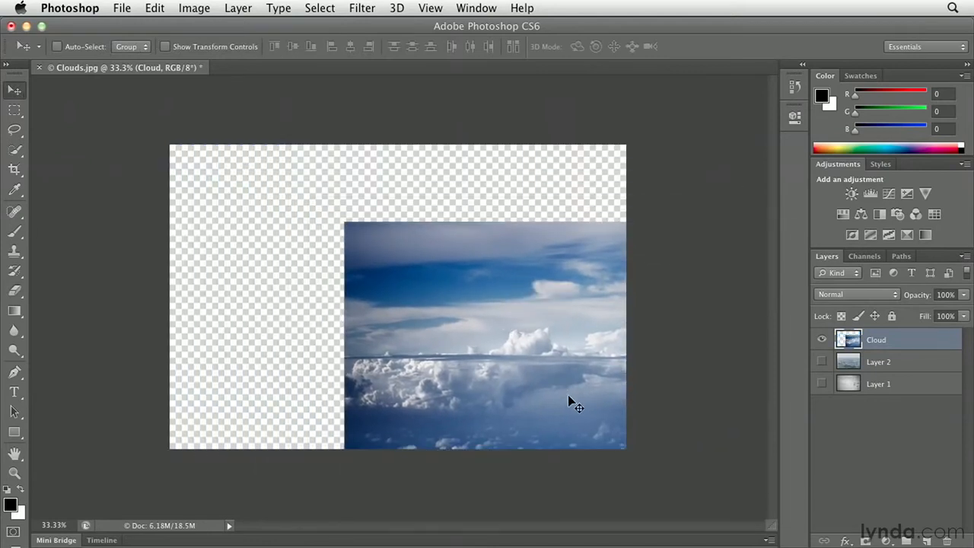
pyautogui.click(155, 8)
pyautogui.click(178, 56)
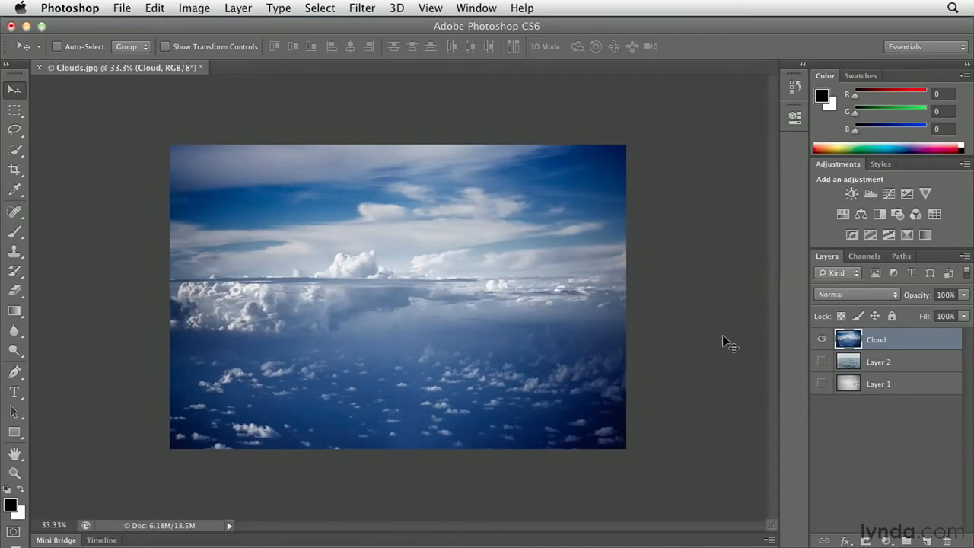
# Step: Rename Layer 2 as Water and Layer 1 as Snow, and make both layers visible
pyautogui.doubleClick(880, 362)
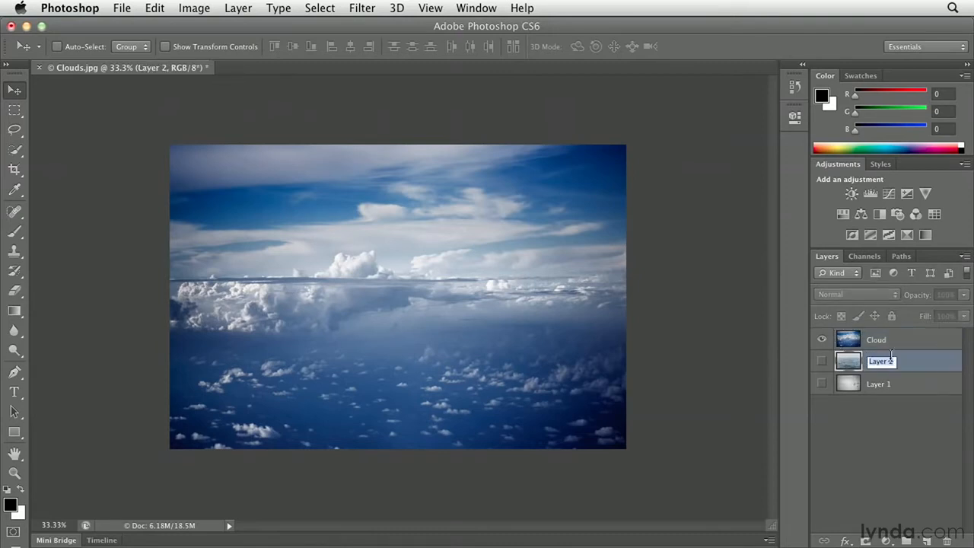
pyautogui.write('Water')
pyautogui.press('Return')
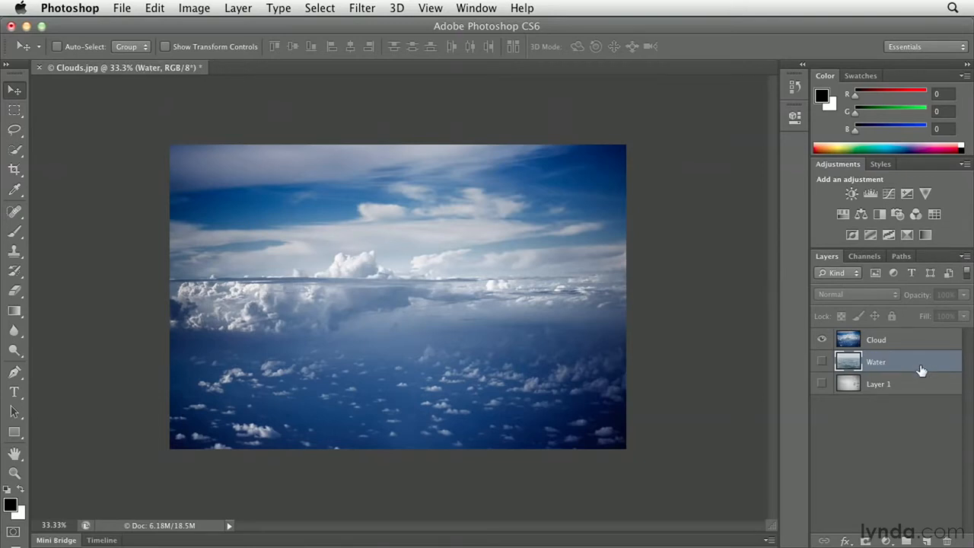
pyautogui.doubleClick(875, 384)
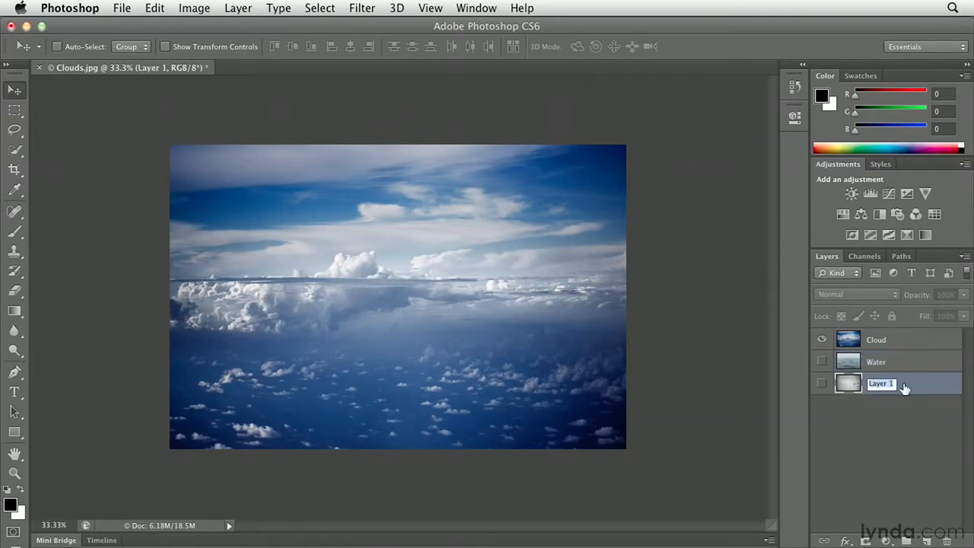
pyautogui.write('Snow')
pyautogui.press('Return')
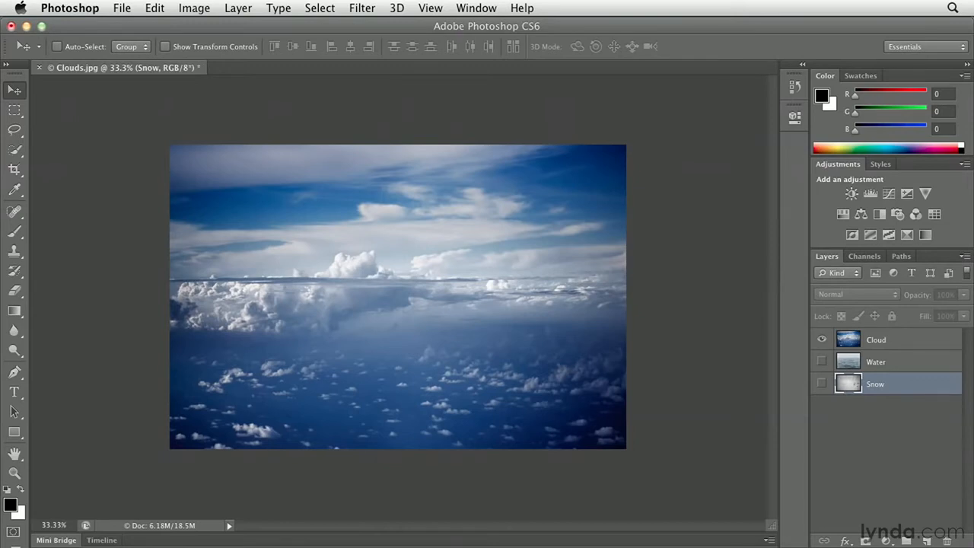
pyautogui.click(821, 384)
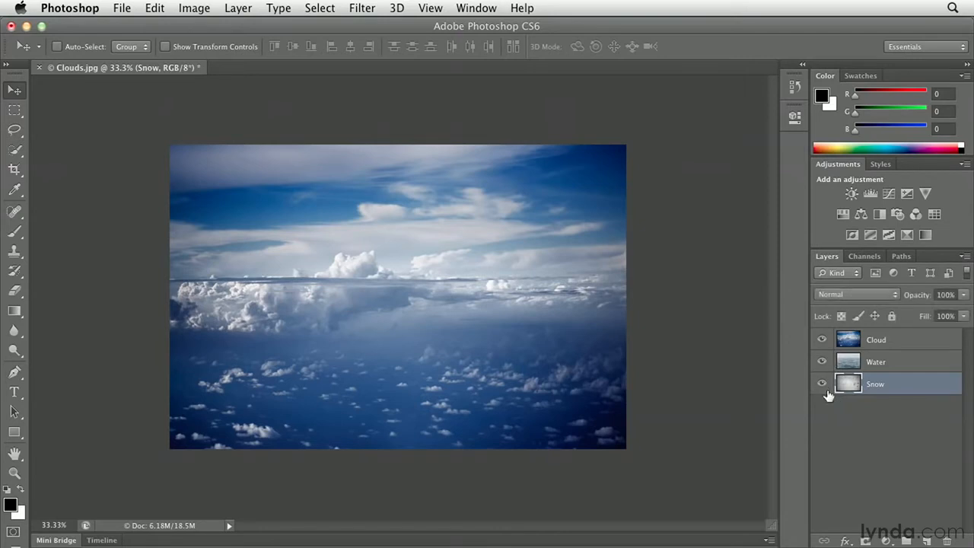
# Step: Convert the Cloud layer to a Smart Object
pyautogui.click(904, 342)
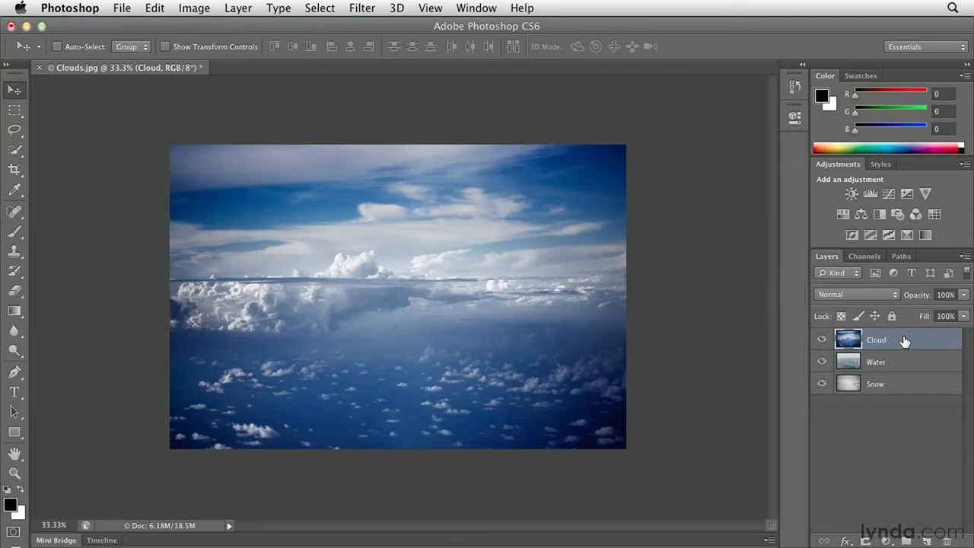
pyautogui.click(238, 8)
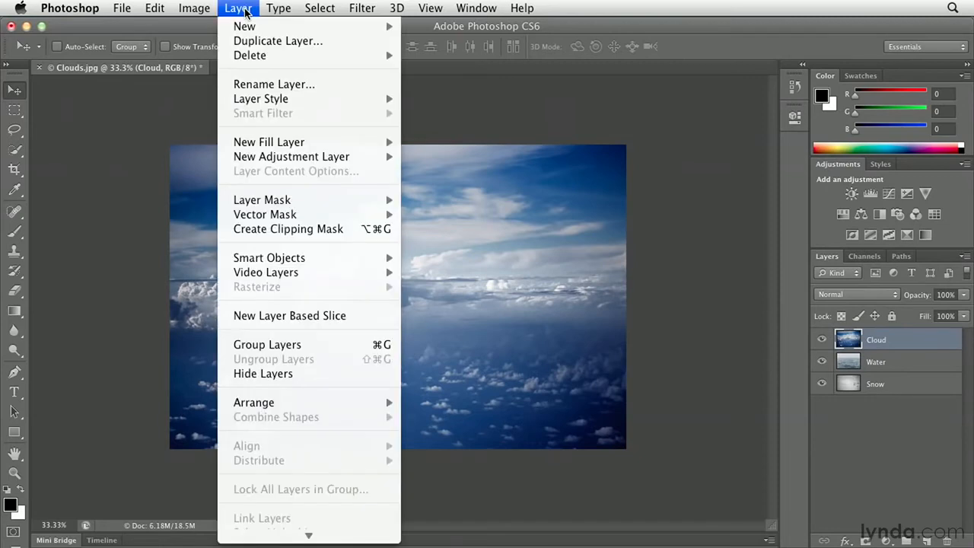
pyautogui.moveTo(342, 259)
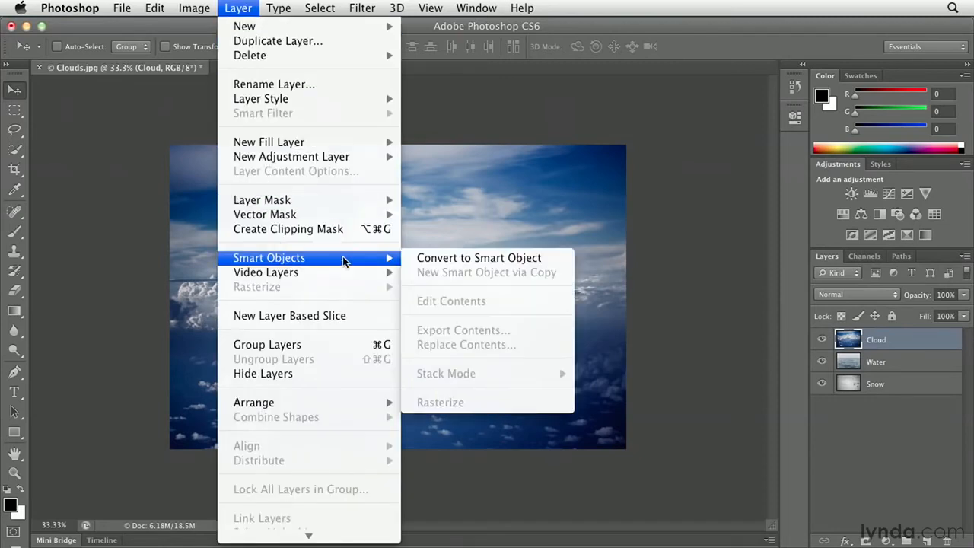
pyautogui.click(552, 265)
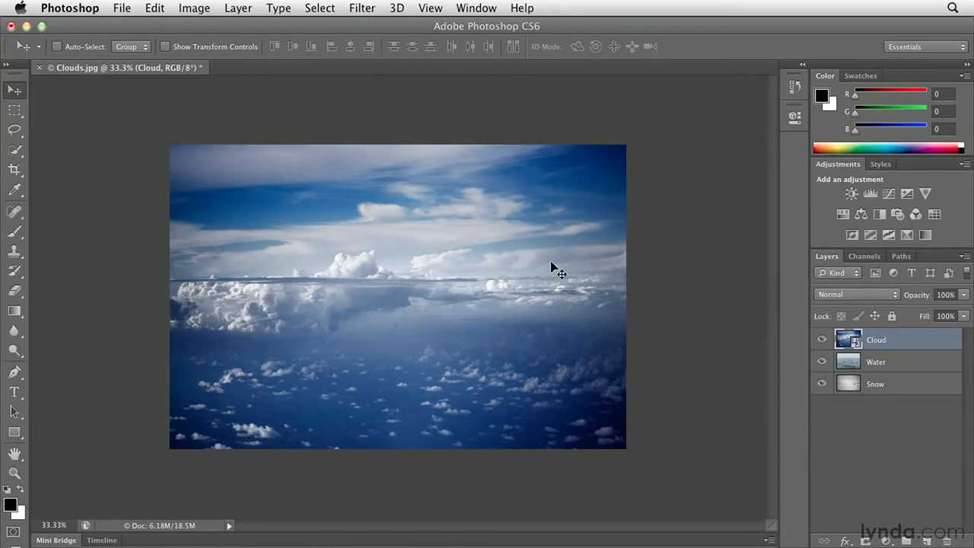
# Step: Free-transform the Cloud layer to about 66% from its center and reposition it at about X 753 px, Y 546.5 px
pyautogui.click(156, 10)
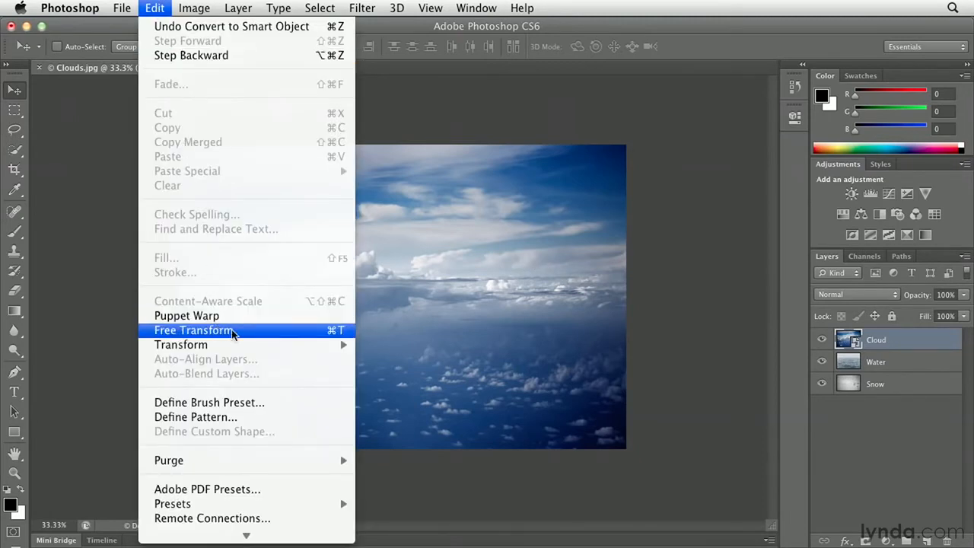
pyautogui.click(193, 330)
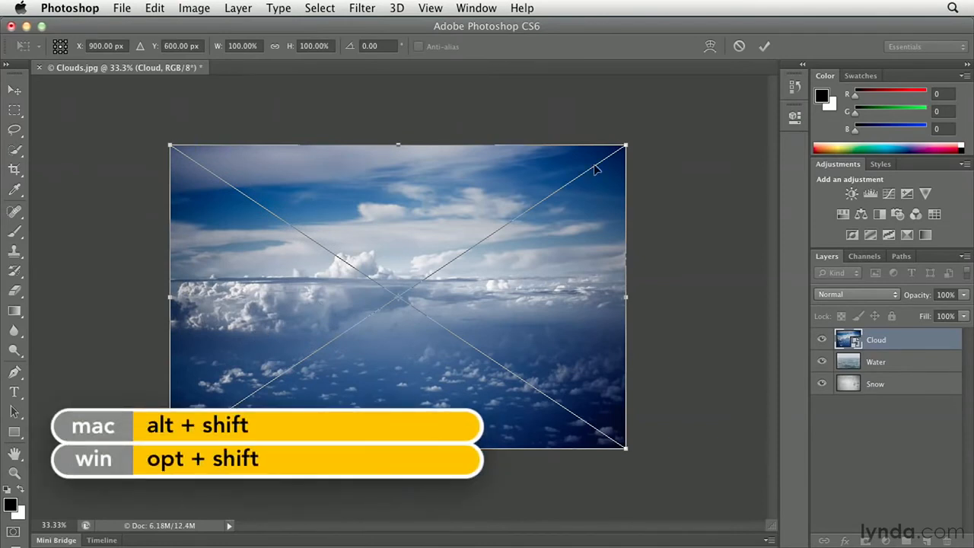
pyautogui.moveTo(625, 143); pyautogui.dragTo(547, 192)
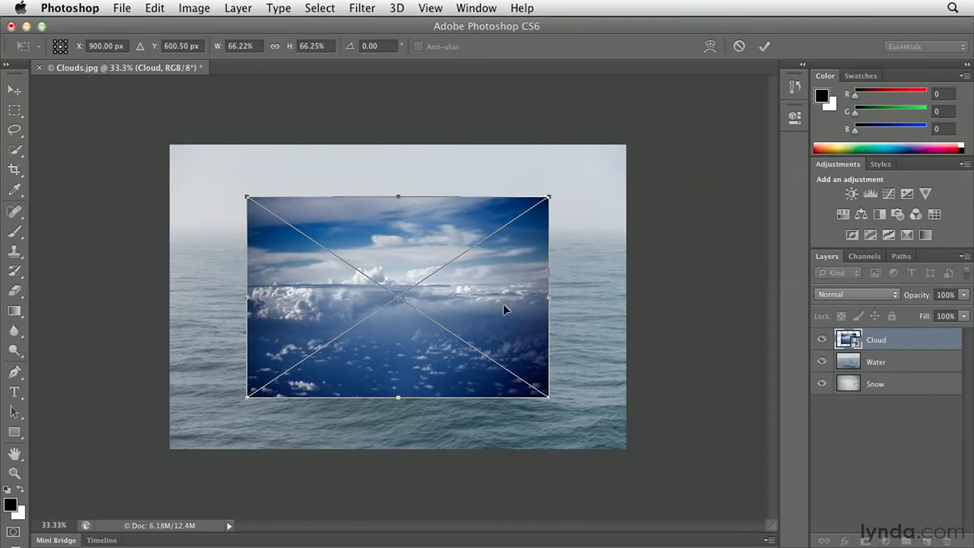
pyautogui.moveTo(493, 300); pyautogui.dragTo(455, 284)
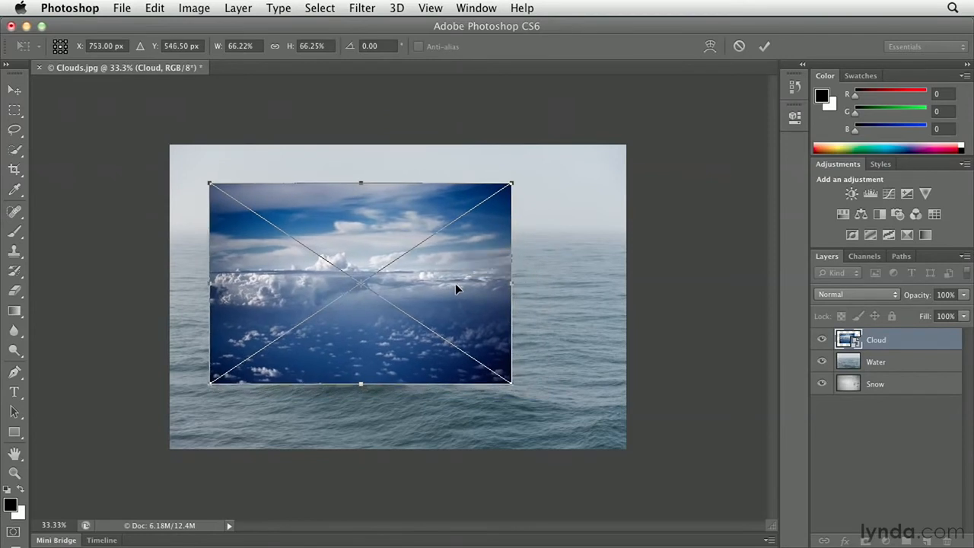
pyautogui.press('Return')
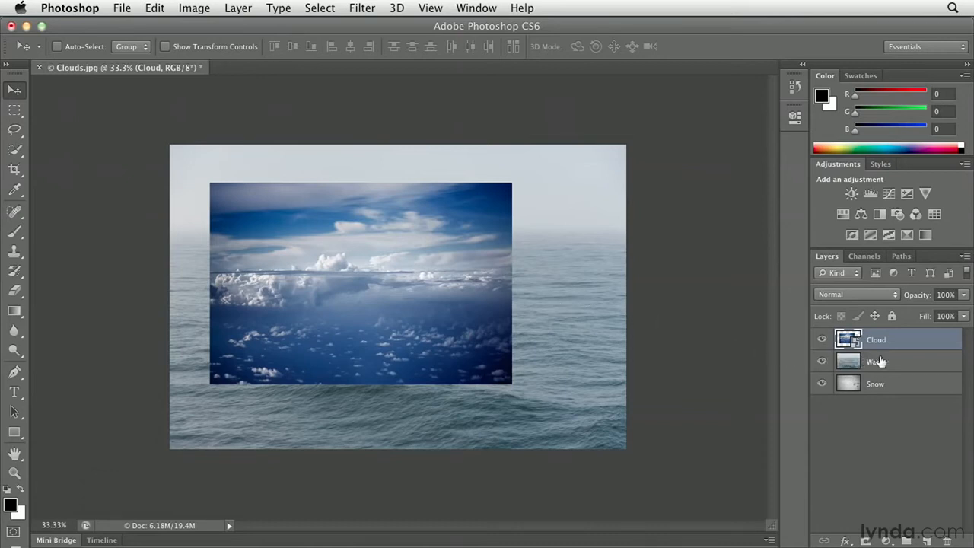
# Step: Toggle the Water layer's visibility to compare the backdrops behind Cloud, leaving Water hidden
pyautogui.click(822, 363)
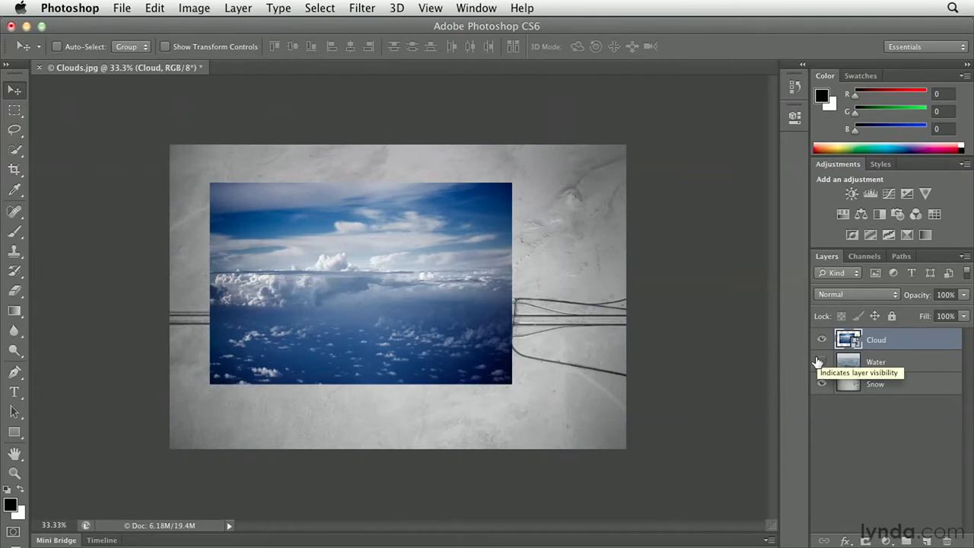
pyautogui.click(821, 362)
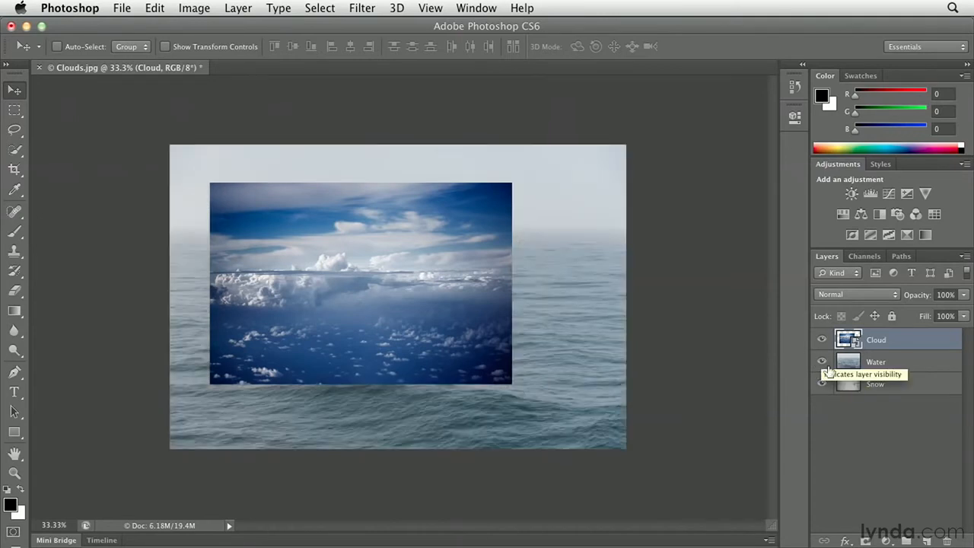
pyautogui.click(821, 363)
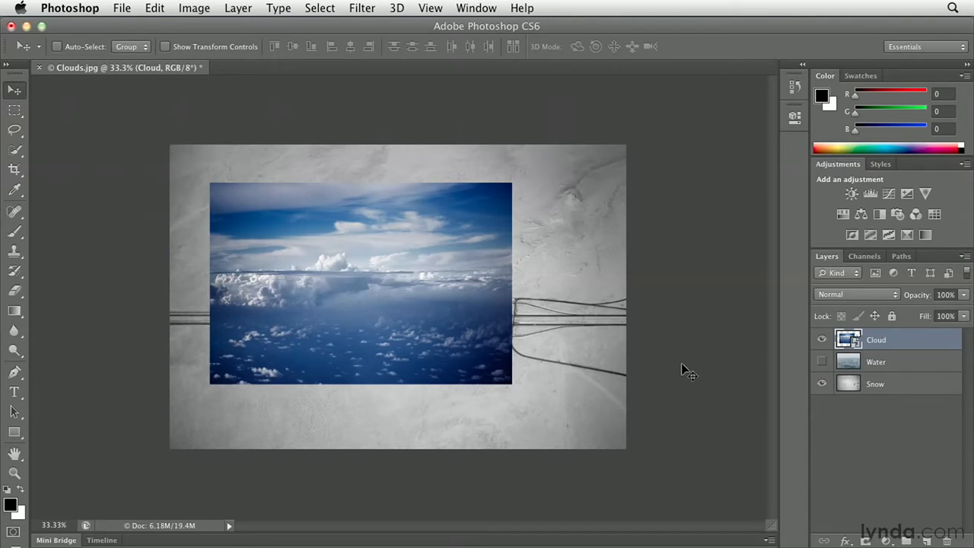
# Step: Delete the Snow layer
pyautogui.click(898, 385)
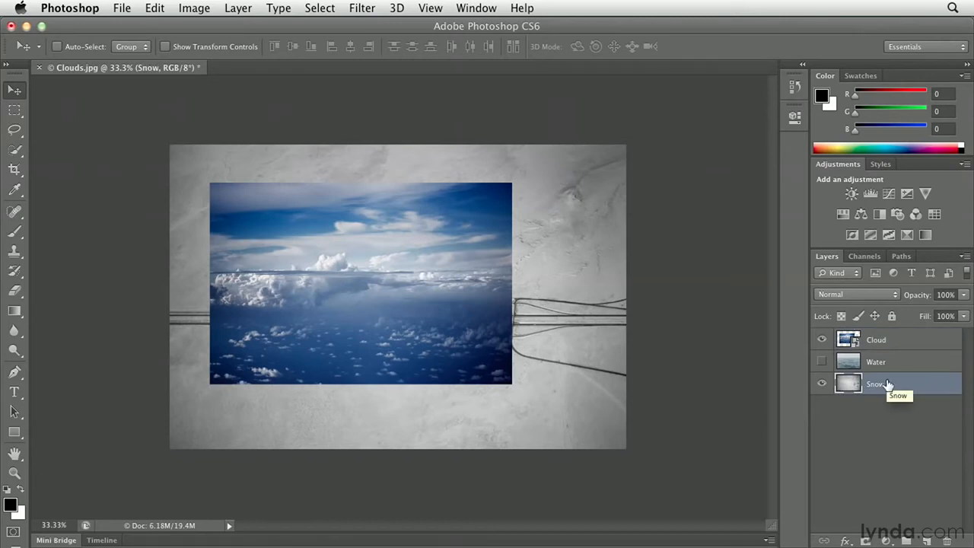
pyautogui.moveTo(898, 386)
pyautogui.mouseDown()
pyautogui.moveTo(948, 542)
pyautogui.moveTo(911, 387)
pyautogui.mouseUp()
pyautogui.press('Delete')
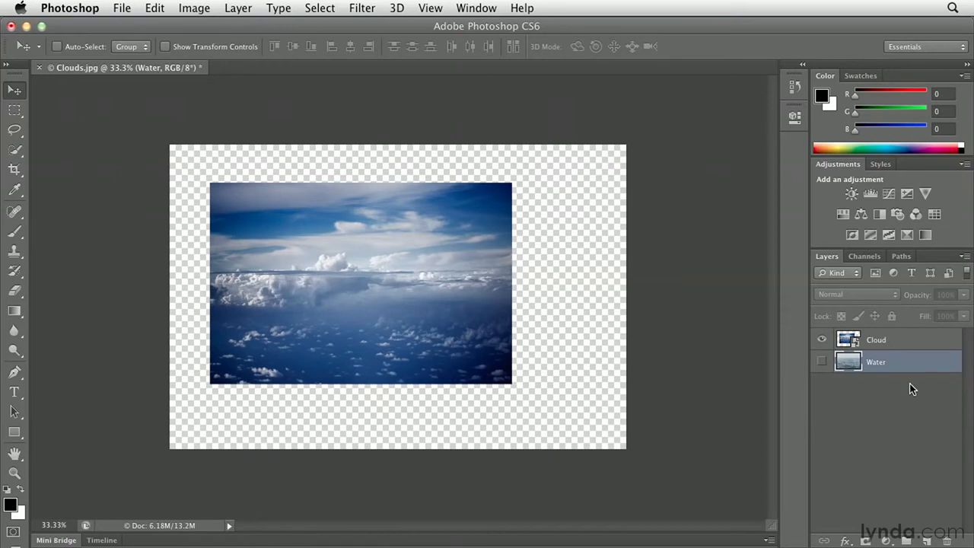
# Step: Show the Water layer and set its opacity to 50%
pyautogui.click(822, 361)
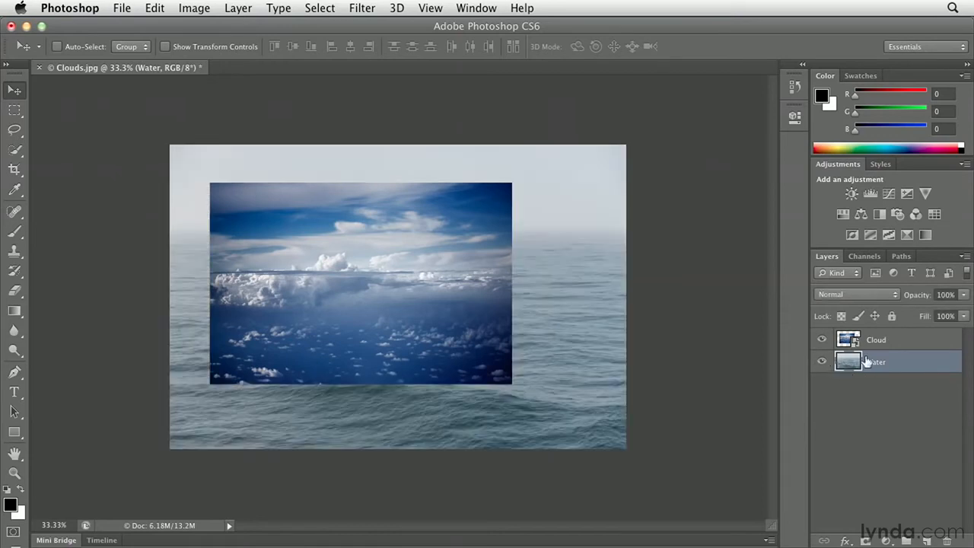
pyautogui.click(938, 296)
pyautogui.write('50')
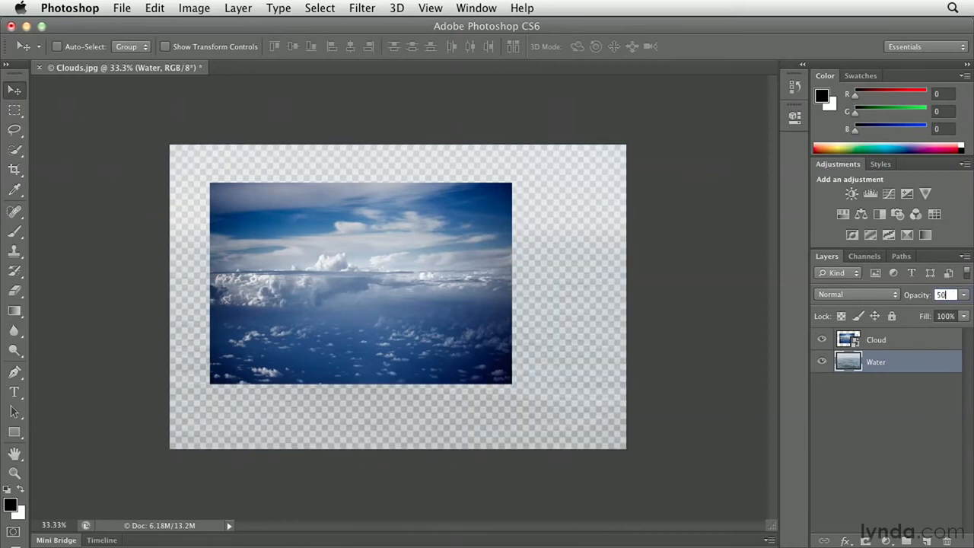
# Step: Adjust the Water layer's opacity to 74%
pyautogui.click(963, 295)
pyautogui.moveTo(929, 315)
pyautogui.mouseDown()
pyautogui.moveTo(952, 315)
pyautogui.moveTo(926, 314)
pyautogui.moveTo(922, 303)
pyautogui.mouseUp()
pyautogui.moveTo(921, 297)
pyautogui.mouseDown()
pyautogui.moveTo(868, 298)
pyautogui.moveTo(927, 296)
pyautogui.mouseUp()
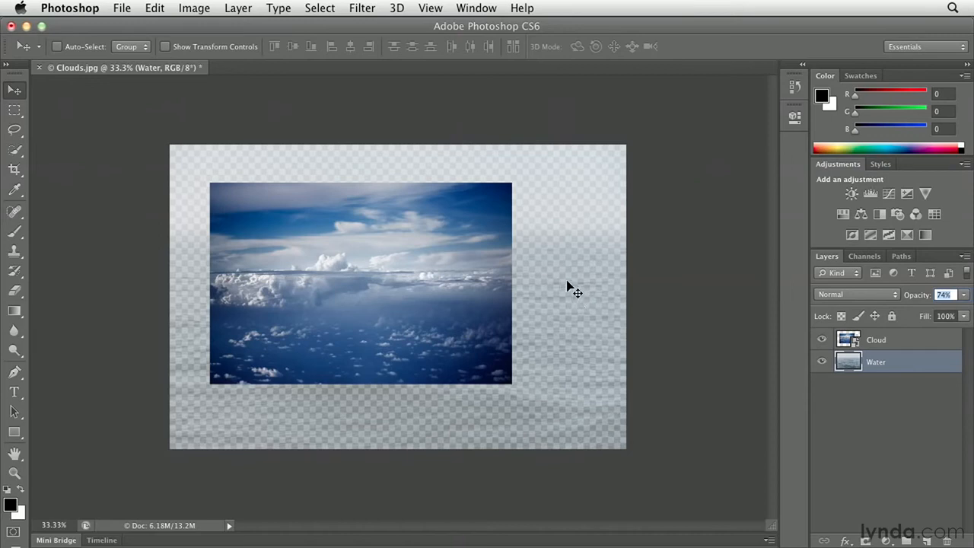
# Step: Set the transparency grid size to None in the Transparency & Gamut preferences, and return to the Move tool
pyautogui.click(78, 11)
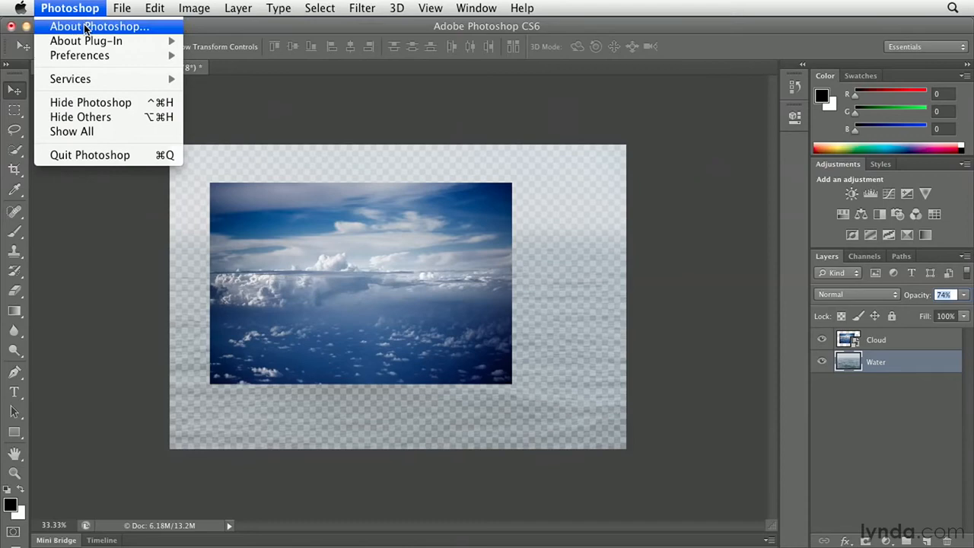
pyautogui.moveTo(85, 52)
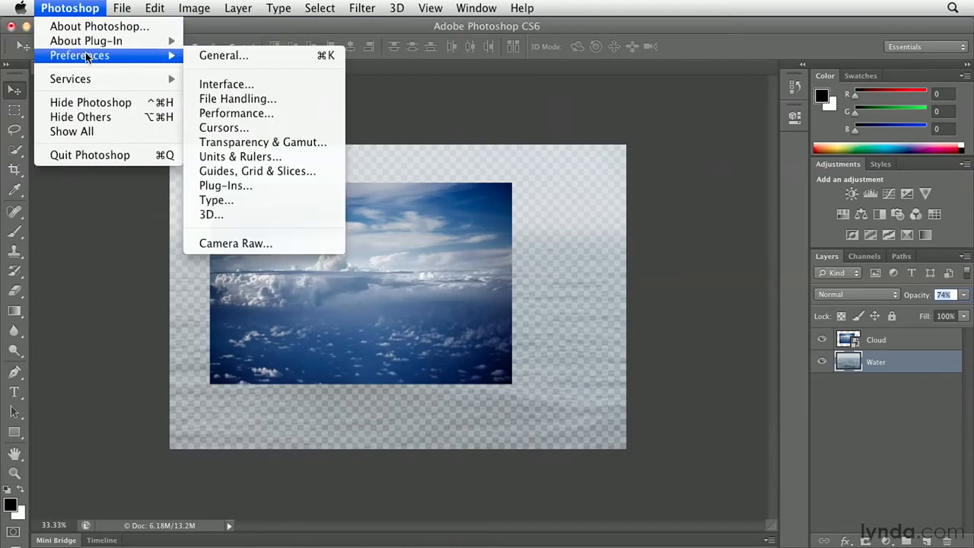
pyautogui.click(334, 152)
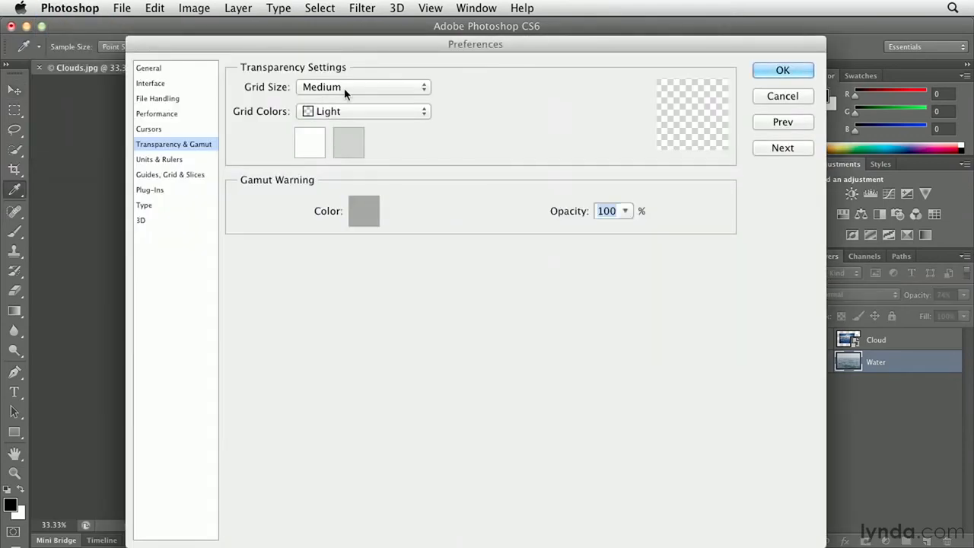
pyautogui.click(383, 89)
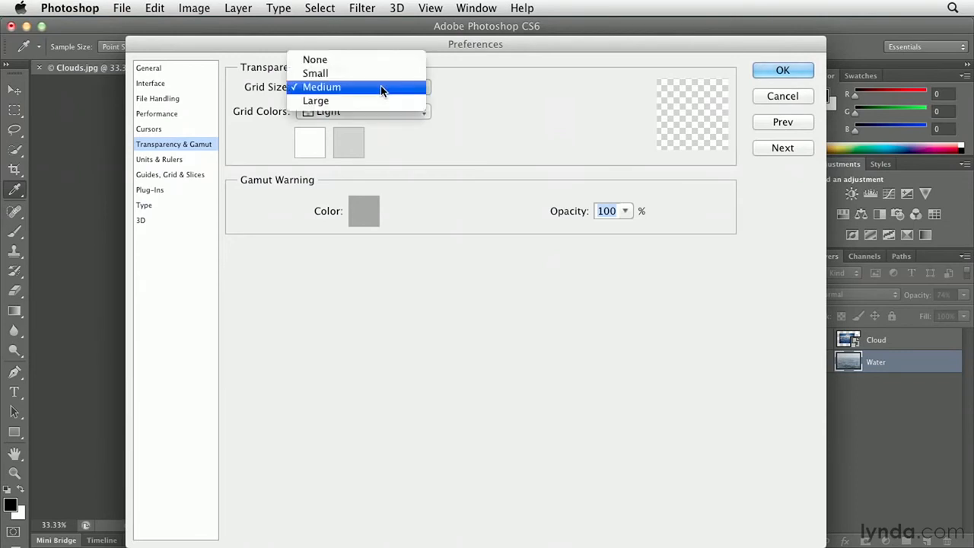
pyautogui.click(388, 67)
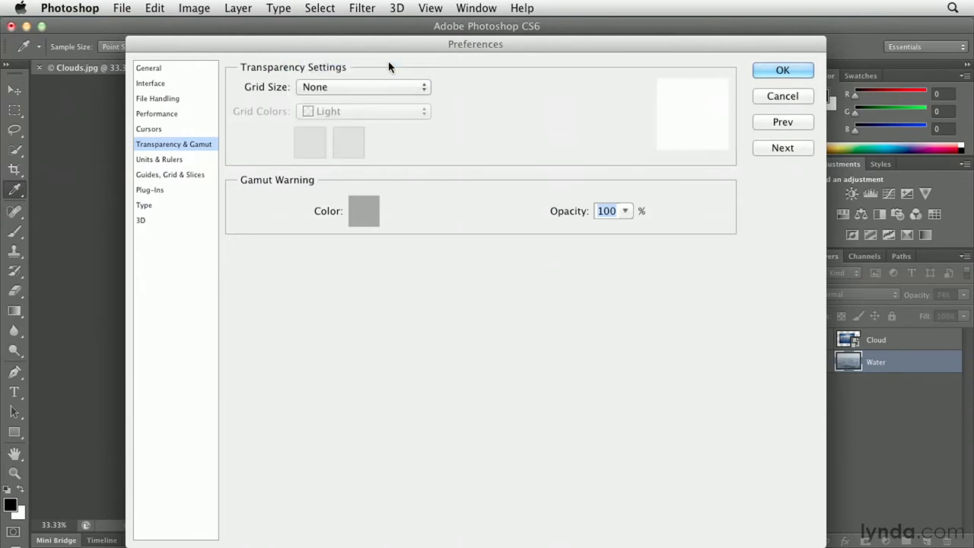
pyautogui.click(765, 67)
pyautogui.press('v')
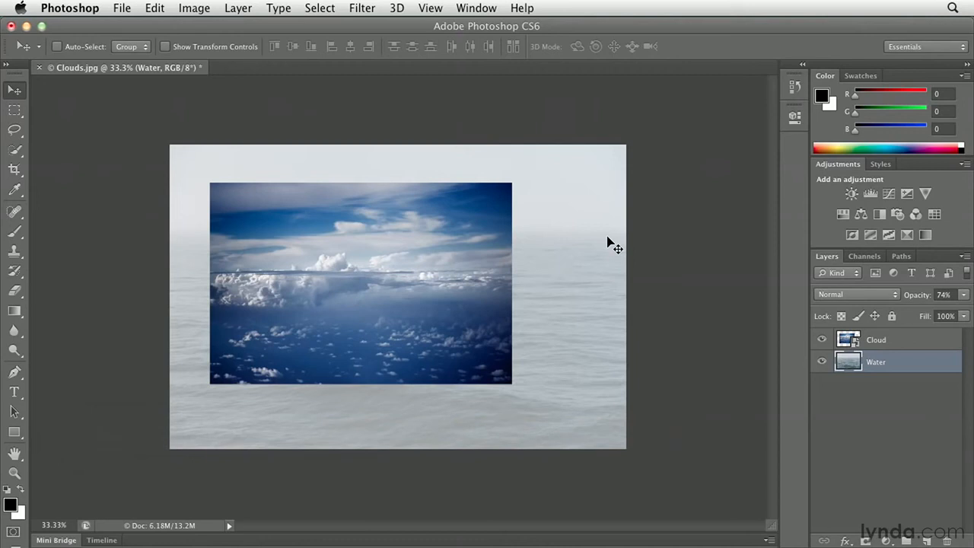
# Step: Try the Water layer at 50%, 70% and 88% opacity, and restore it to 100%
pyautogui.press('5')
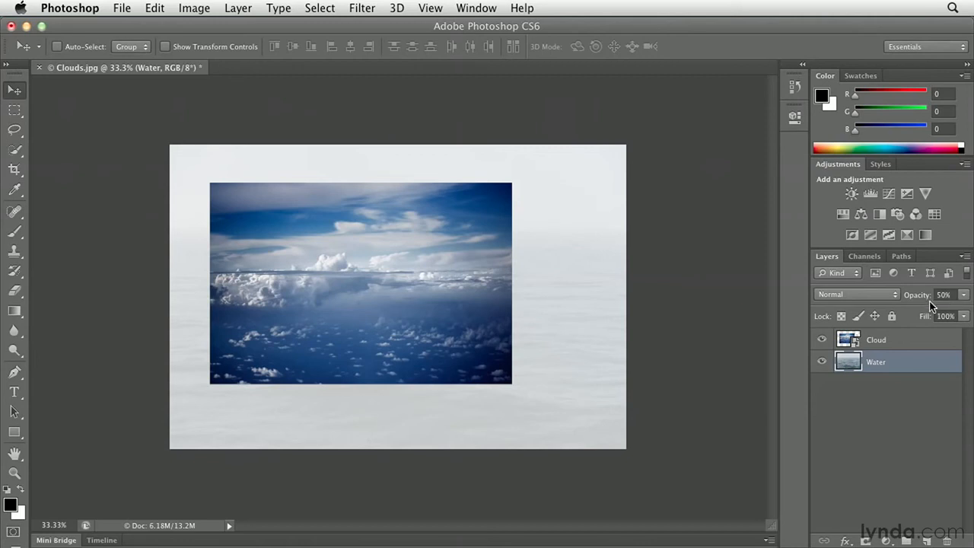
pyautogui.press('7')
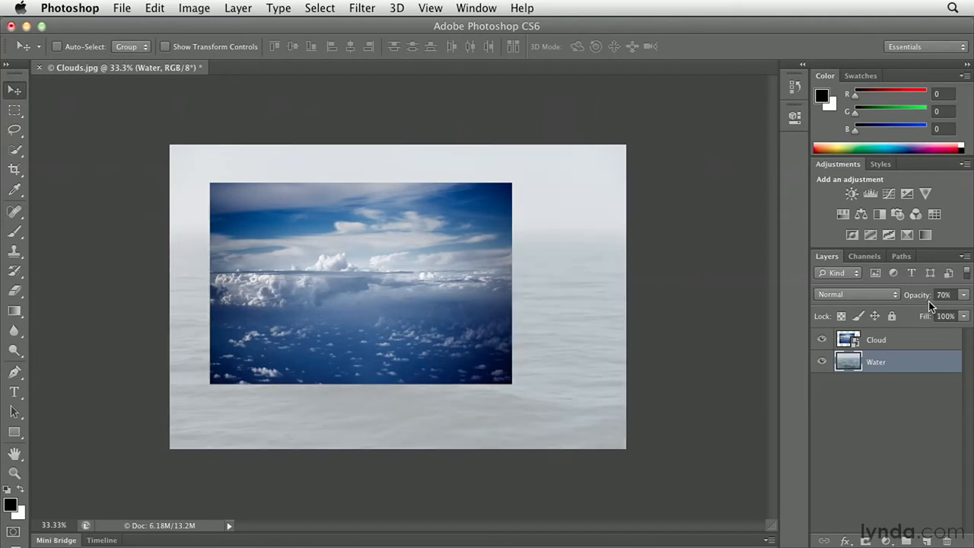
pyautogui.press('8')
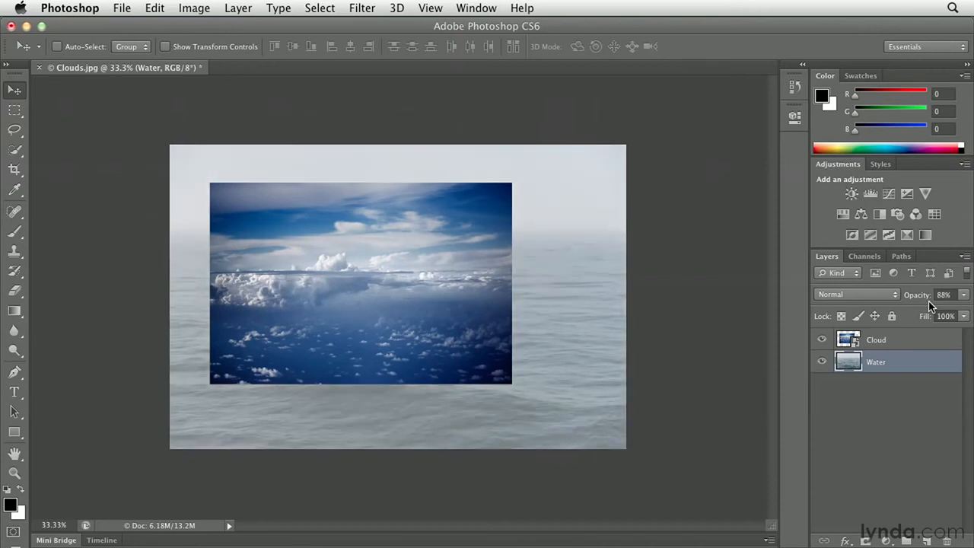
pyautogui.press('0')
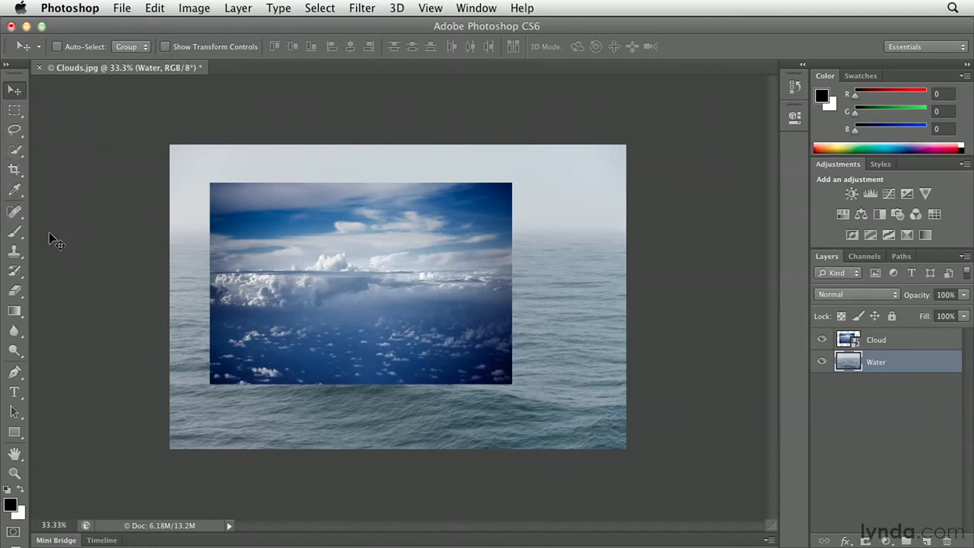
# Step: Try the Brush tool at 50% opacity, then reset it to 100% and return to the Move tool
pyautogui.click(16, 233)
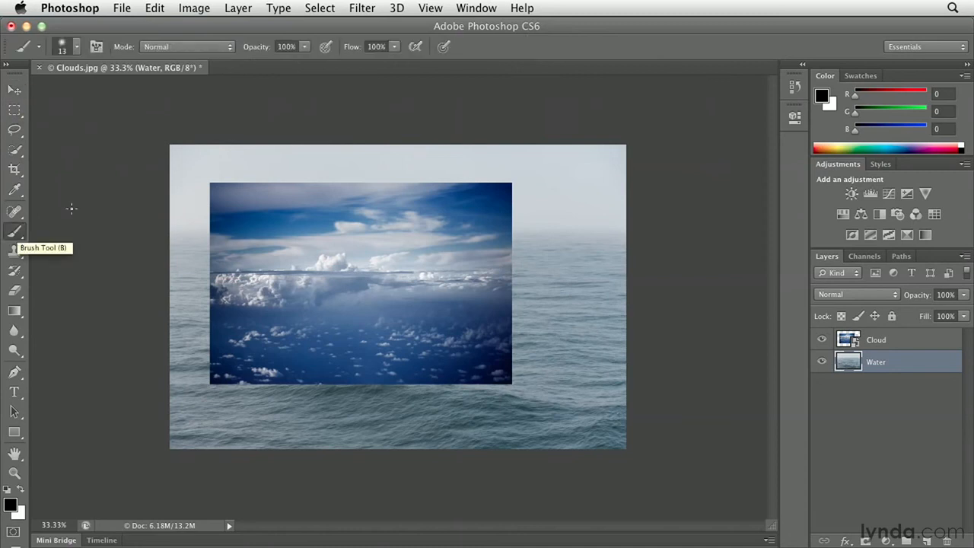
pyautogui.press('5')
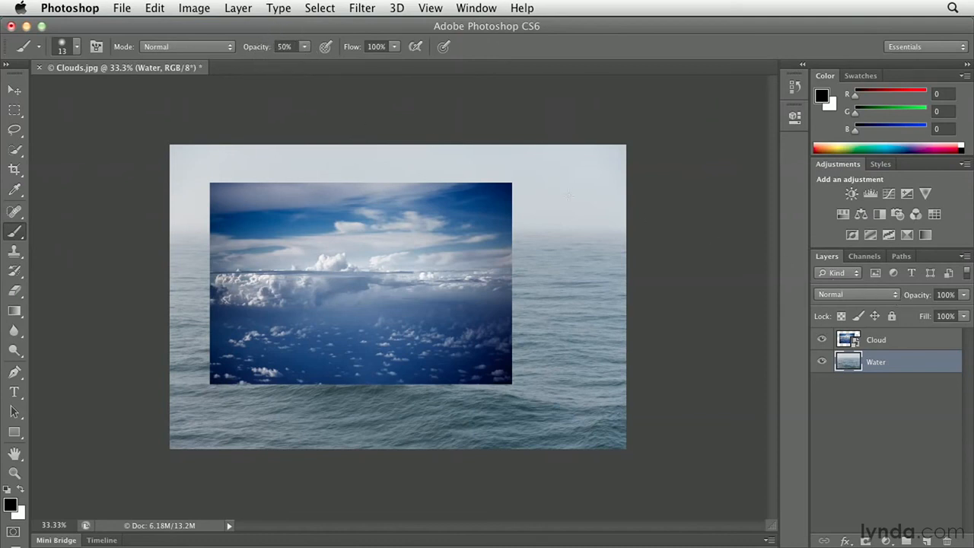
pyautogui.press('0')
pyautogui.press('v')
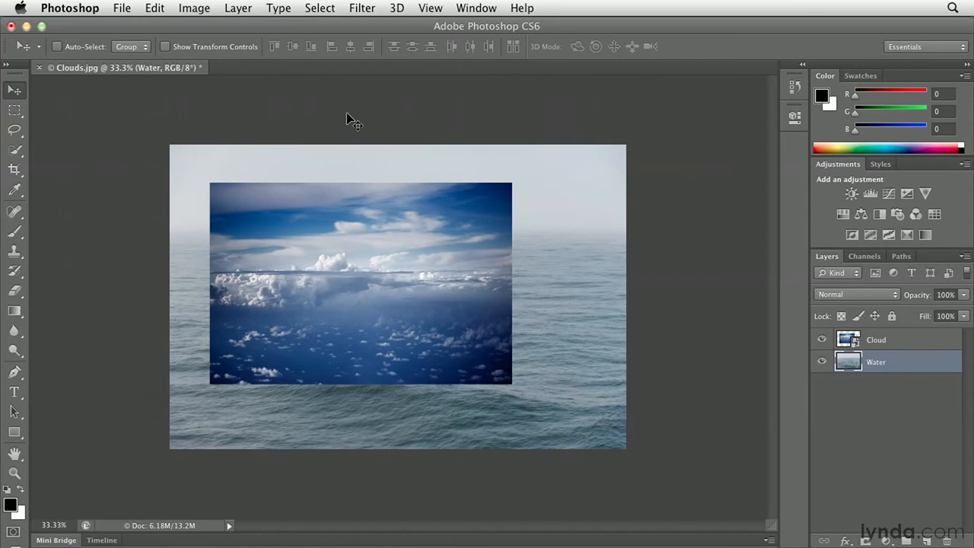
# Step: Save the document as WindowSeat.psd in the 11 Layers folder, in Photoshop format with layers and Maximize Compatibility enabled
pyautogui.click(123, 8)
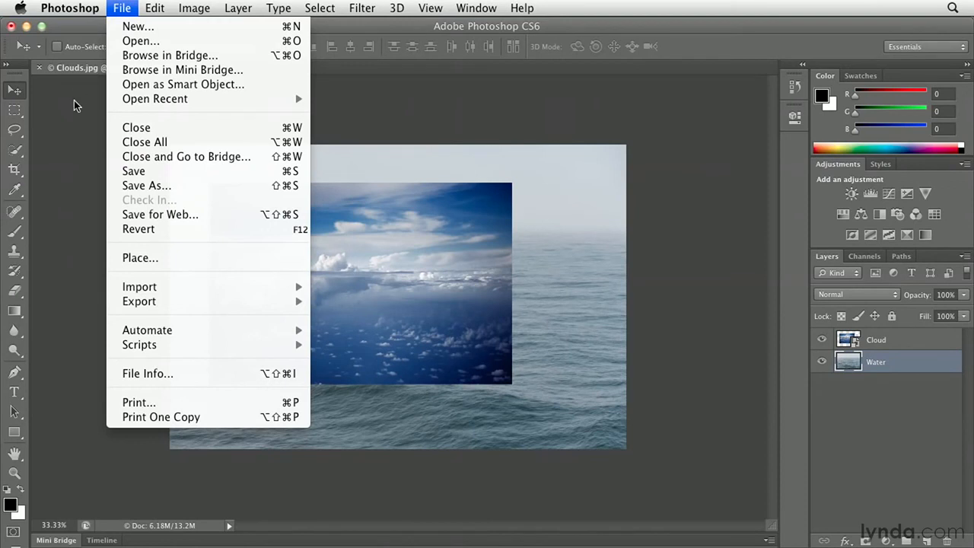
pyautogui.click(203, 190)
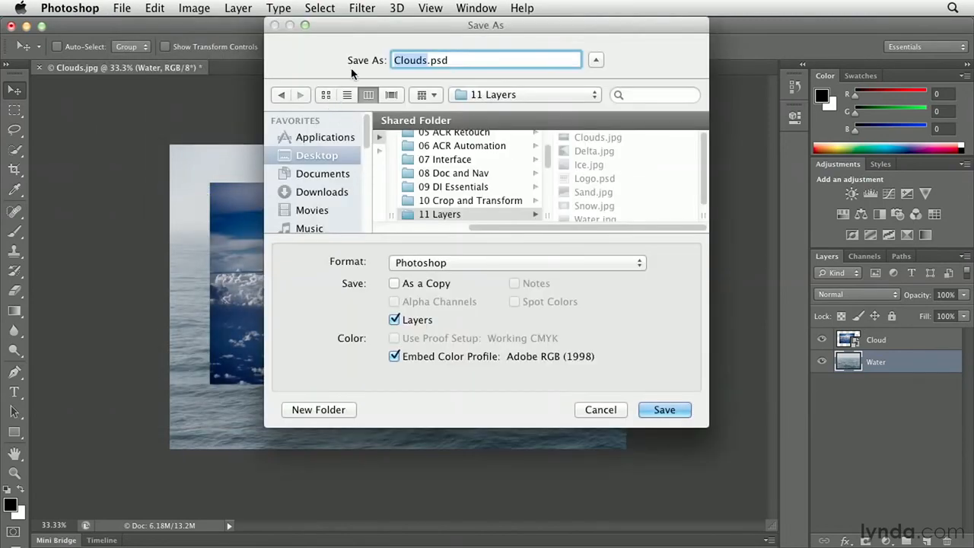
pyautogui.write('Win')
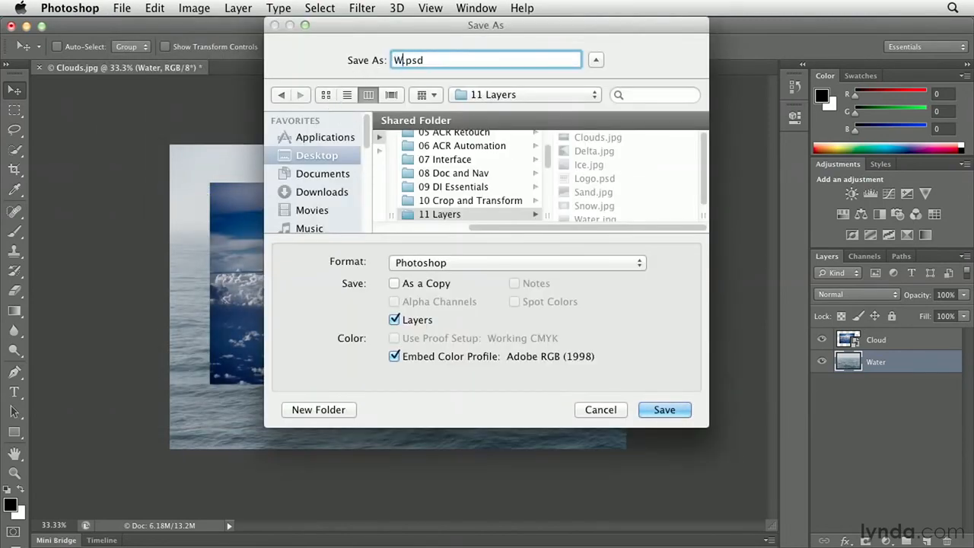
pyautogui.write('dowSeat')
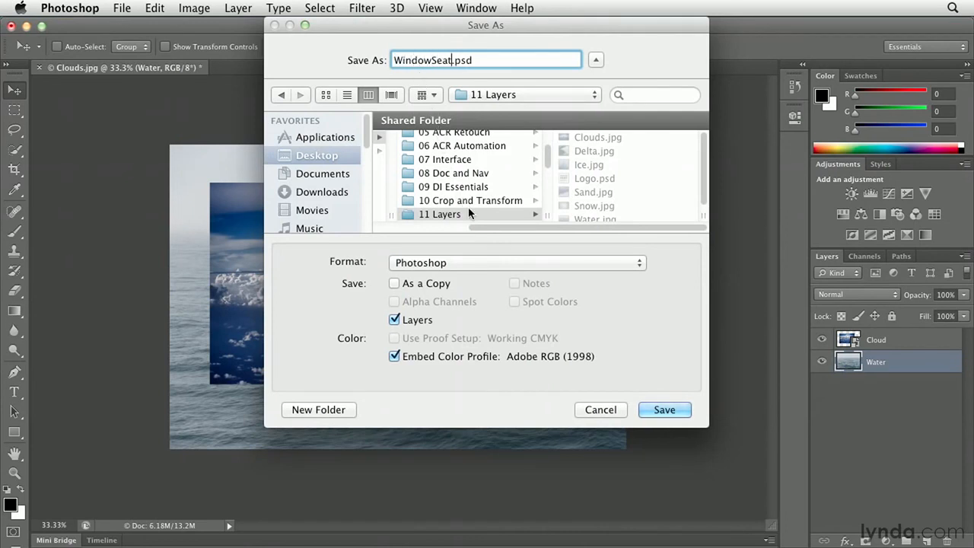
pyautogui.click(470, 215)
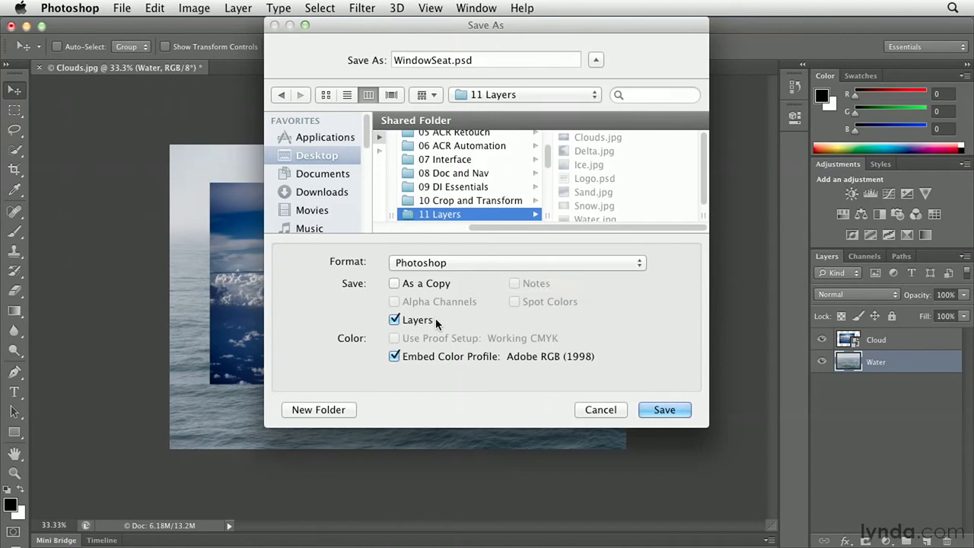
pyautogui.click(661, 411)
pyautogui.click(669, 221)
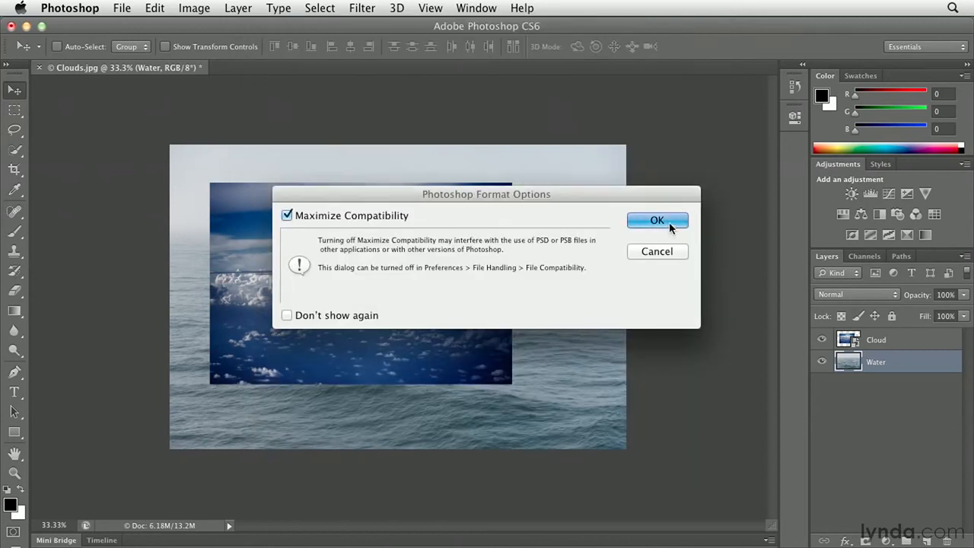
# Step: Switch to Adobe Bridge and select WindowSeat.psd in the 11 Layers folder to preview it
pyautogui.press('super+Tab')
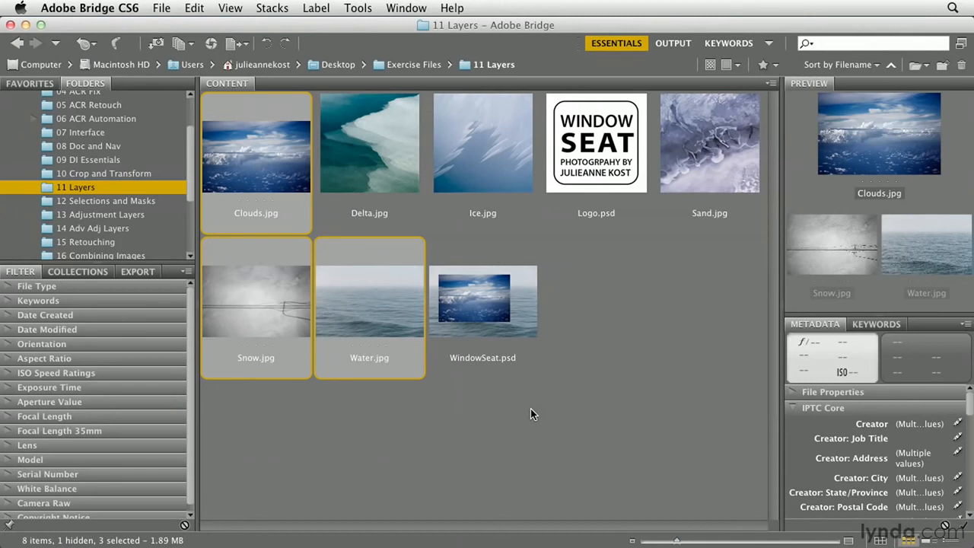
pyautogui.click(520, 320)
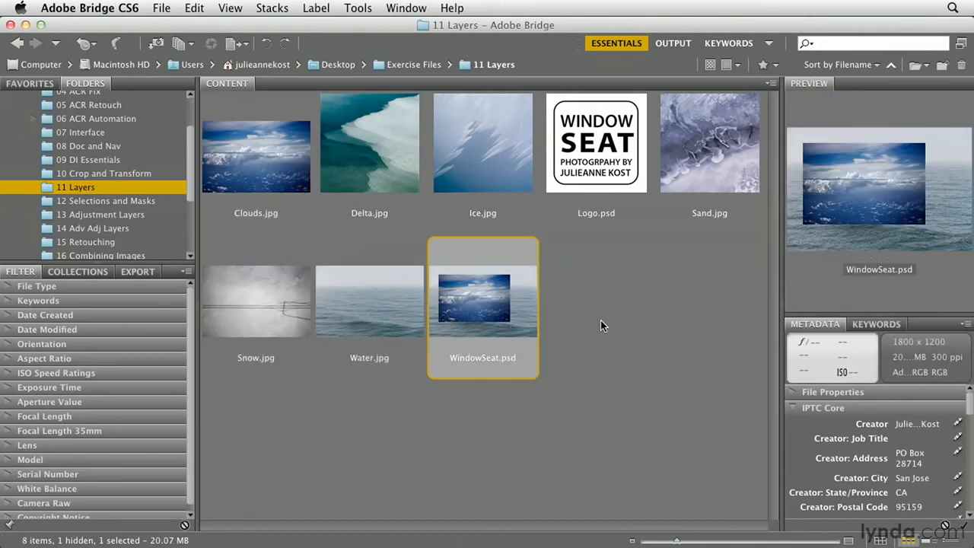